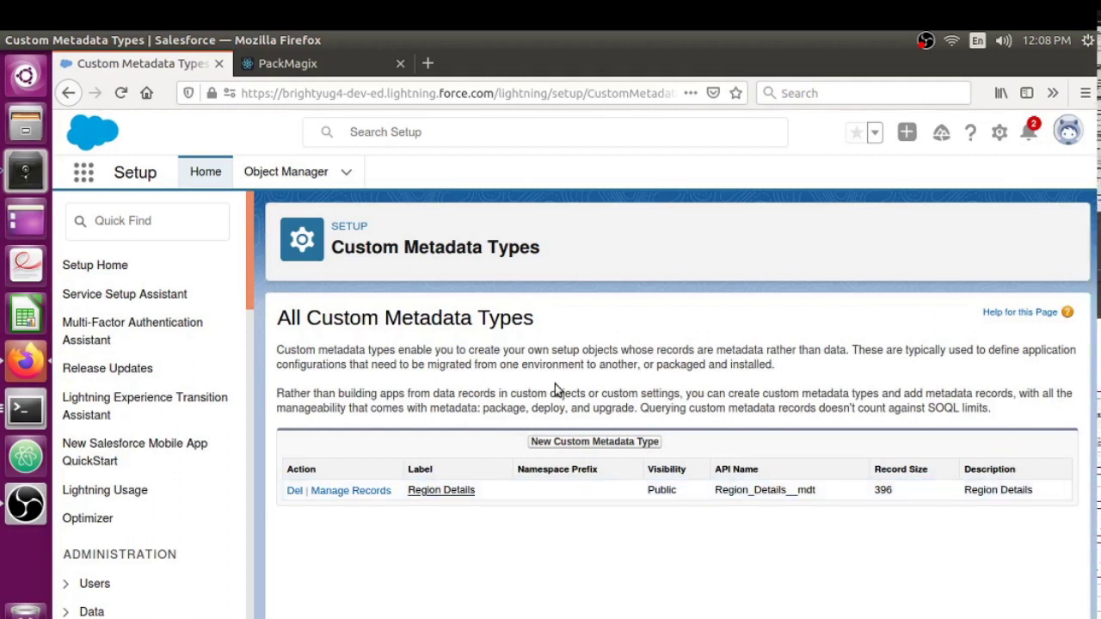
Open Manage Records for Region Details to list its seven existing records.
click(329, 492)
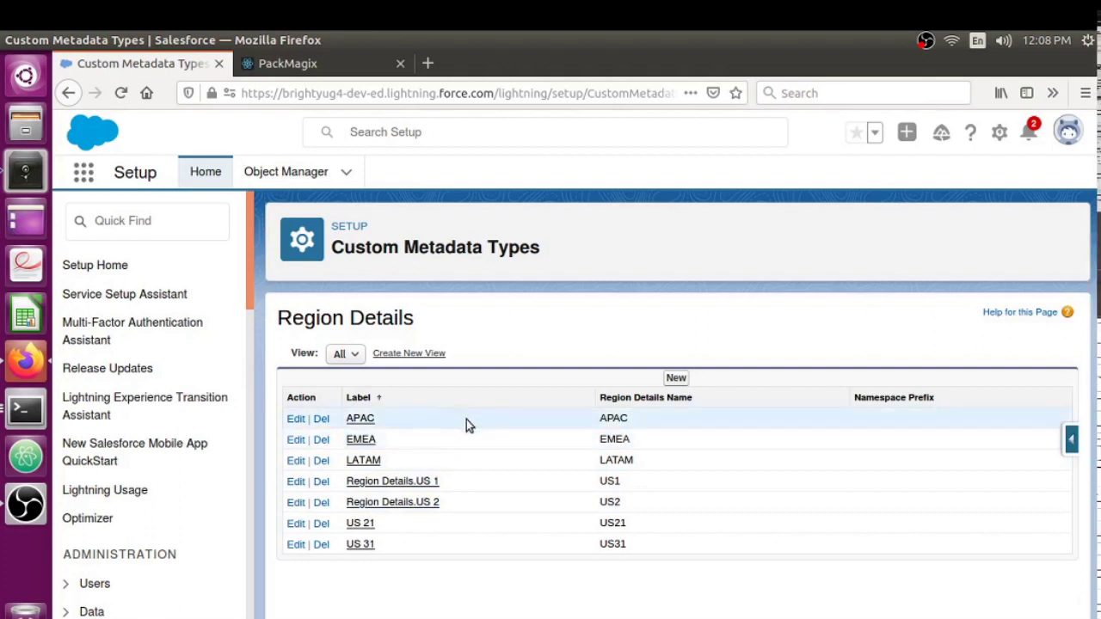
Create Region Details record US98 with an auto-filled name and description 'Test', and save it.
click(676, 379)
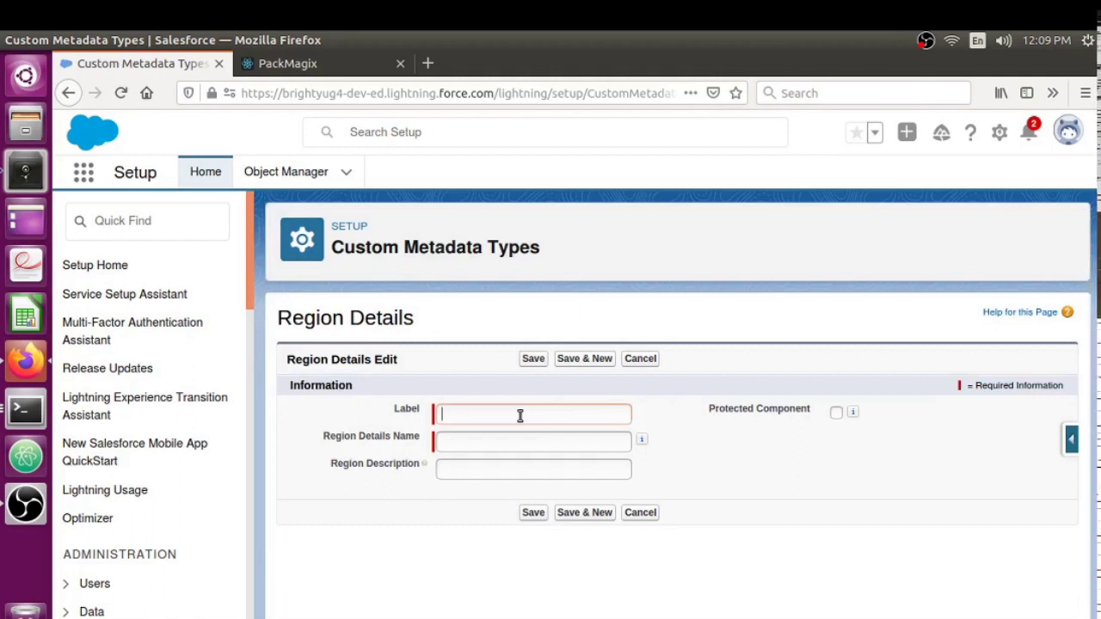
text(US98)
click(492, 438)
click(495, 471)
text(Test)
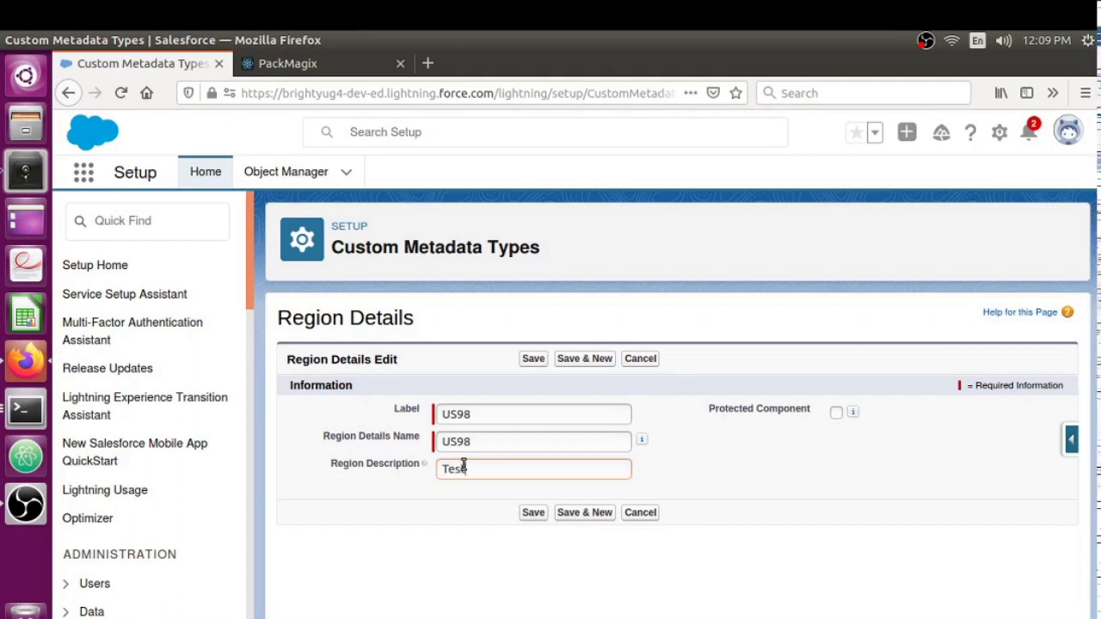
click(531, 516)
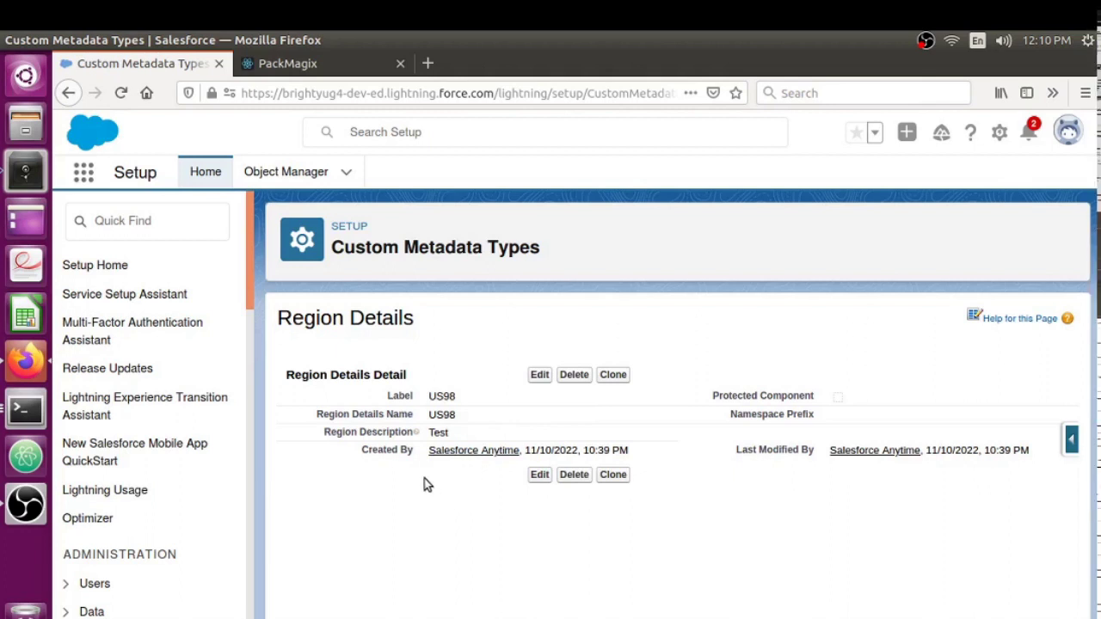
Sign in to PackMagix through OAuth 2.0 with the saved Salesforce developer-org login.
click(313, 76)
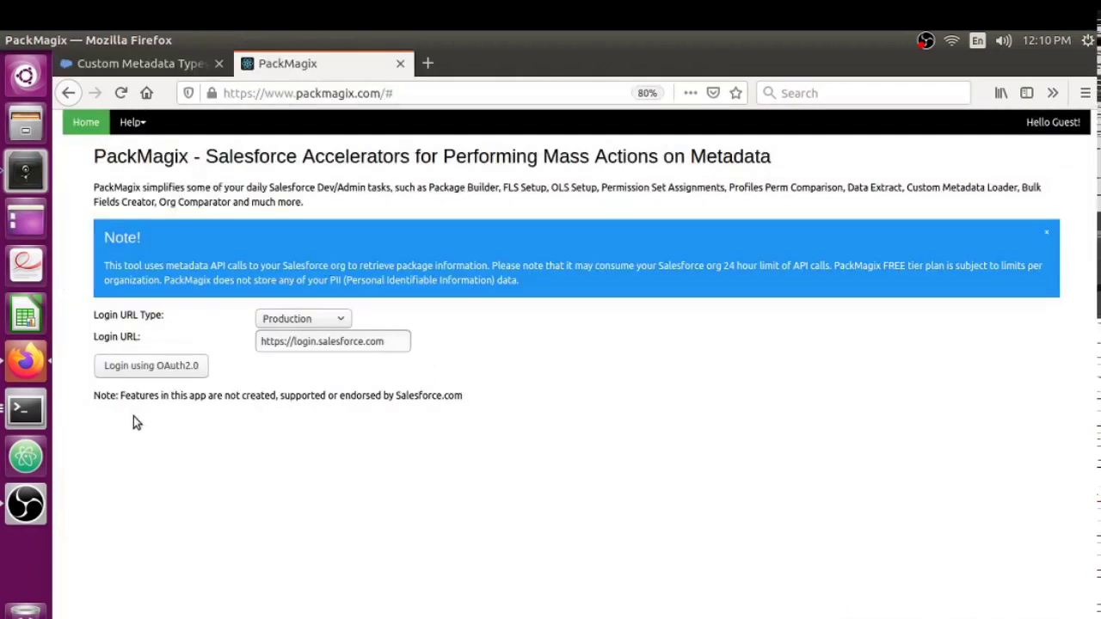
click(157, 373)
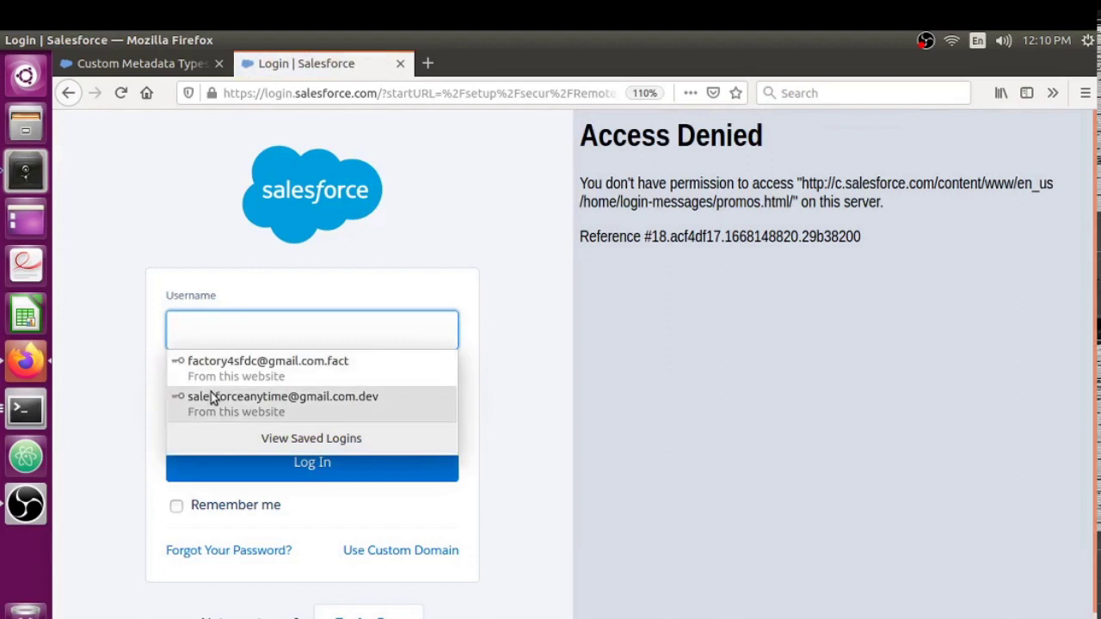
click(208, 401)
click(320, 462)
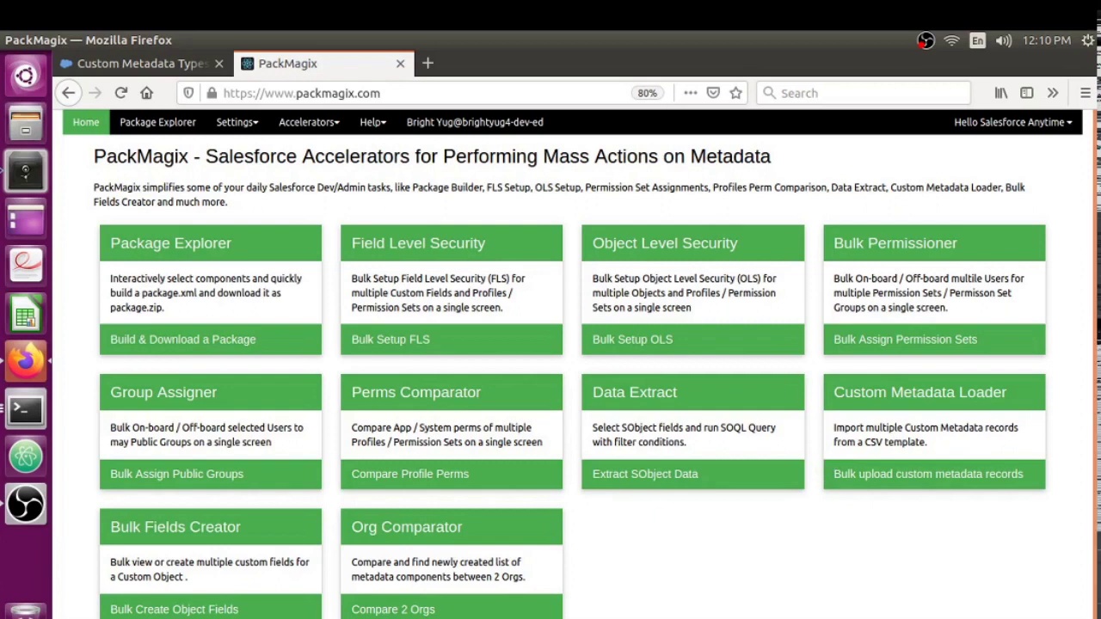
Load the 8 Region_Details__mdt records, including US98, in the Custom Metadata Loader.
click(883, 438)
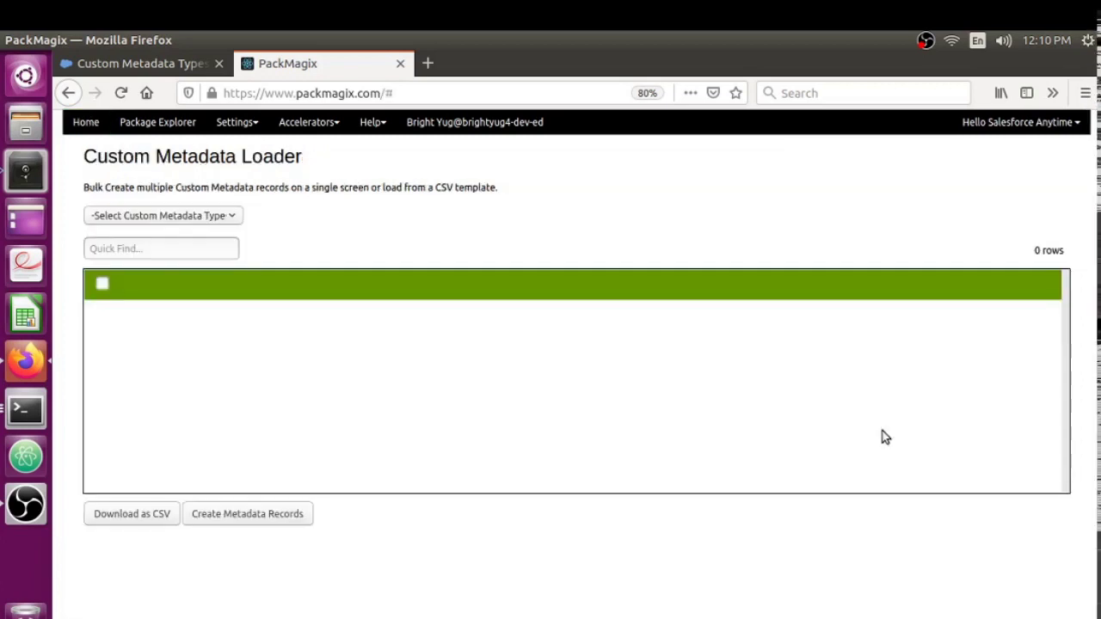
click(158, 216)
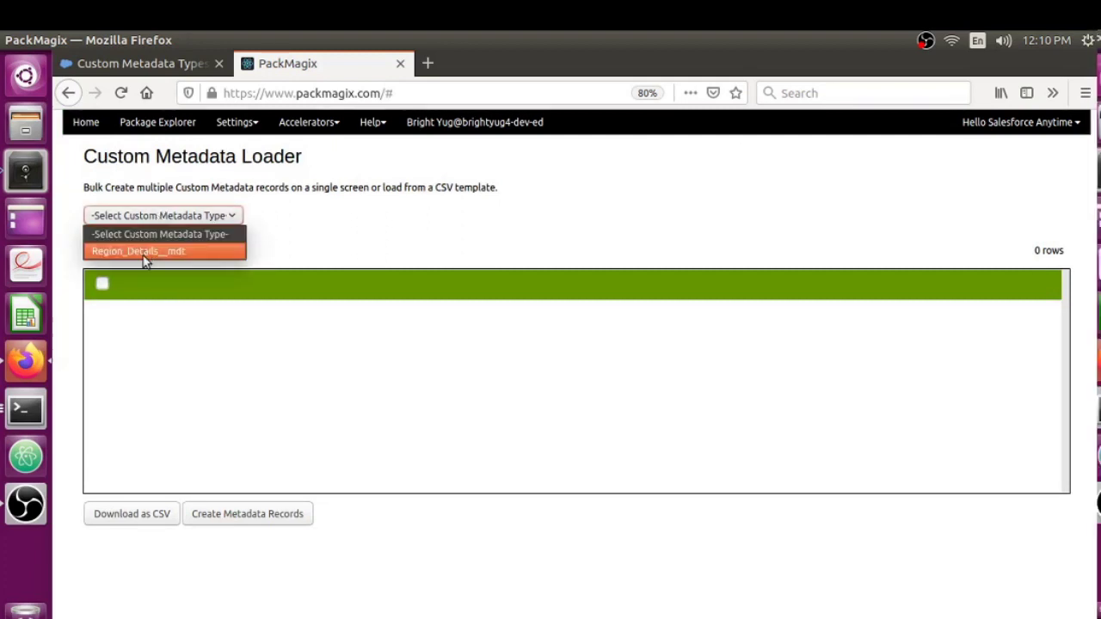
click(148, 252)
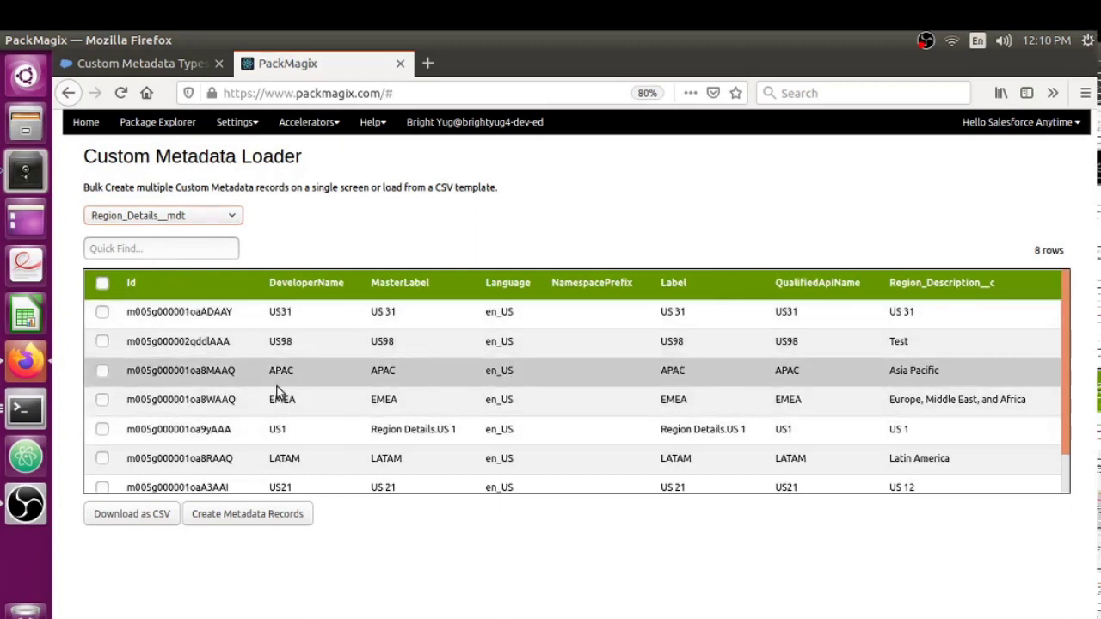
scroll(277, 393, down, 1)
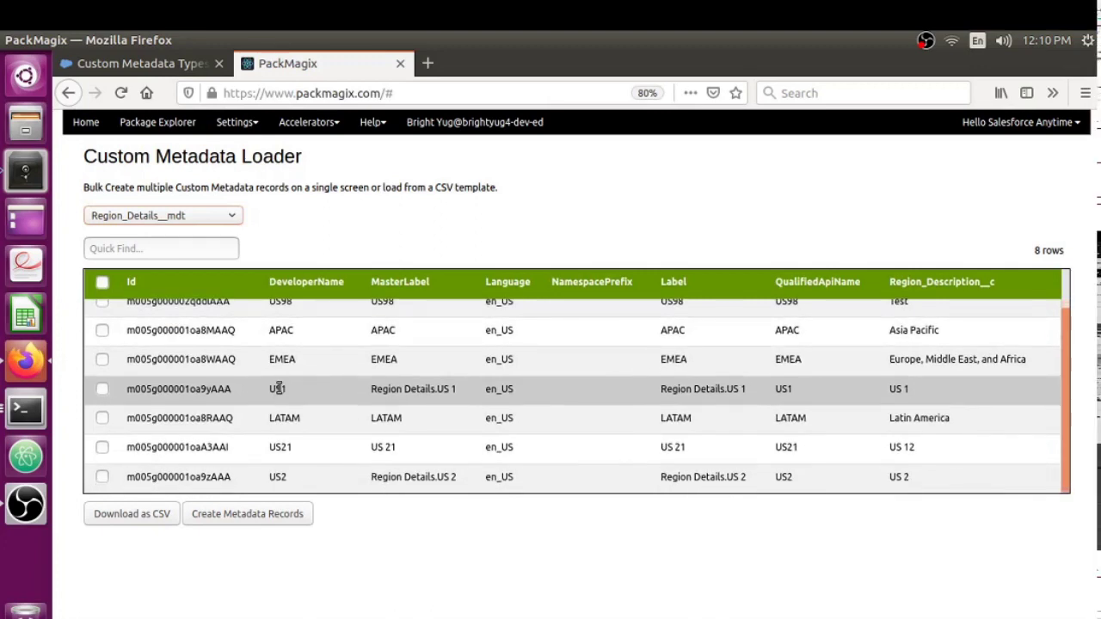
scroll(277, 391, up, 1)
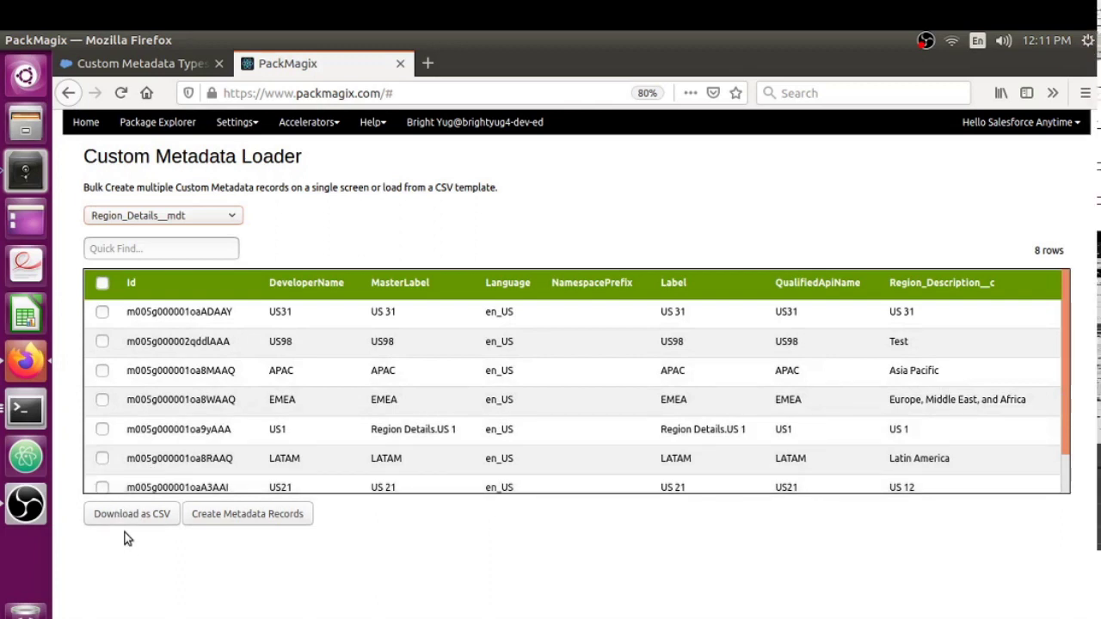
Download Region_Details__mdt_Fields-1.csv and open it in LibreOffice Calc with comma-separated import.
click(125, 516)
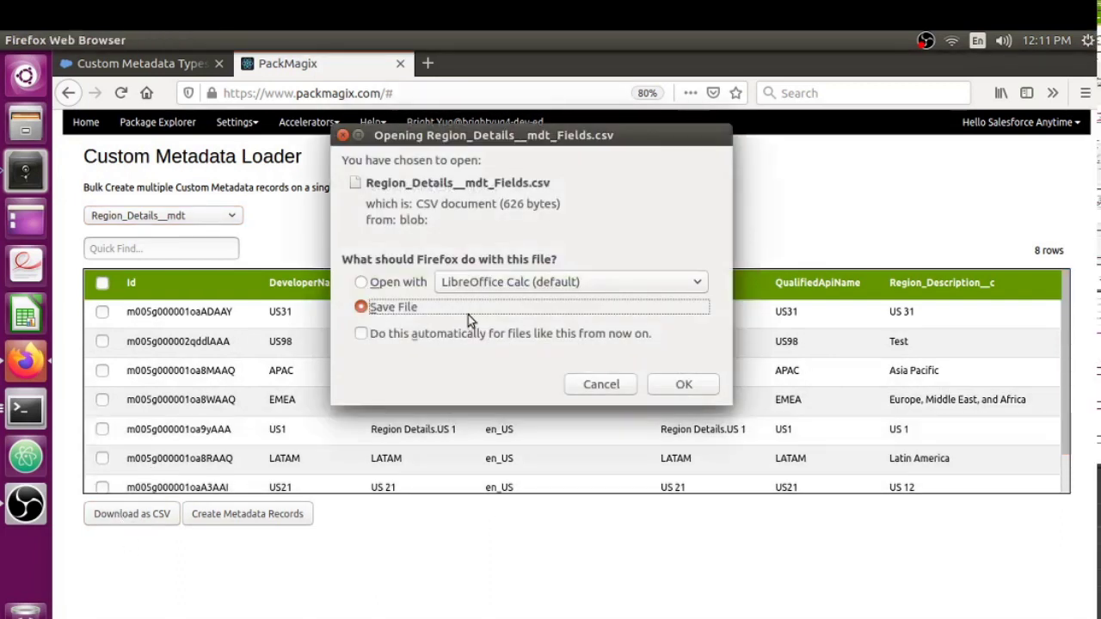
click(362, 282)
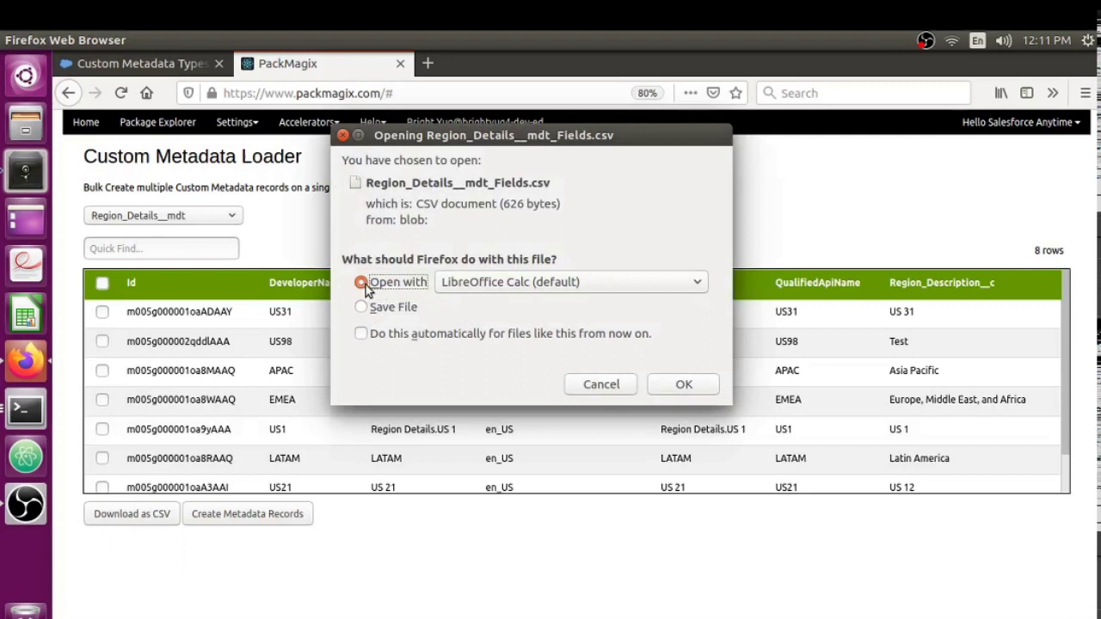
click(685, 387)
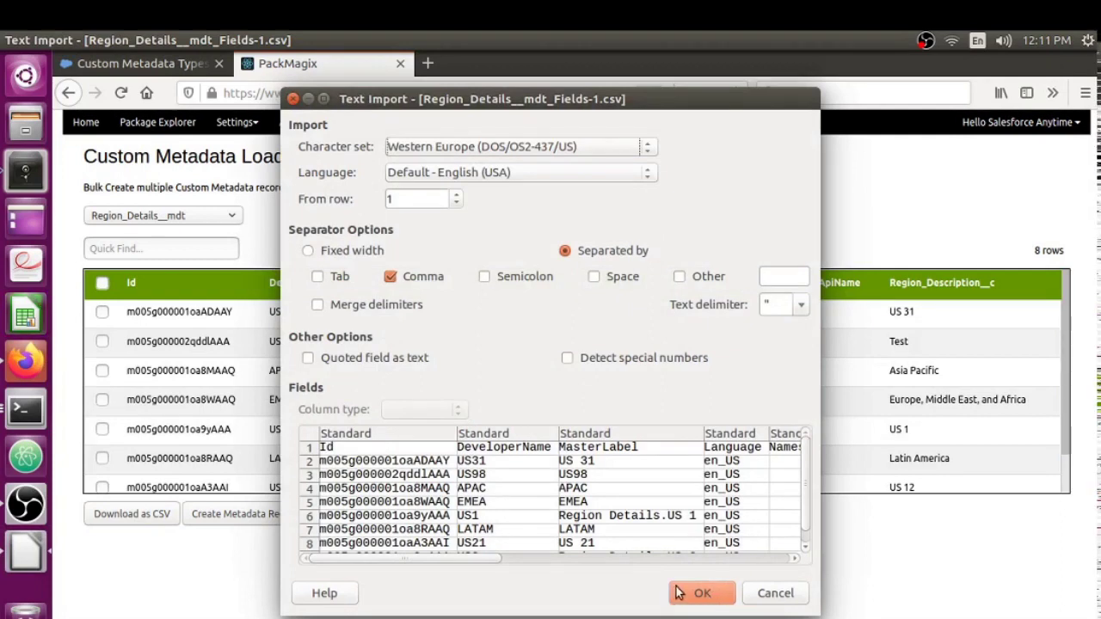
click(693, 594)
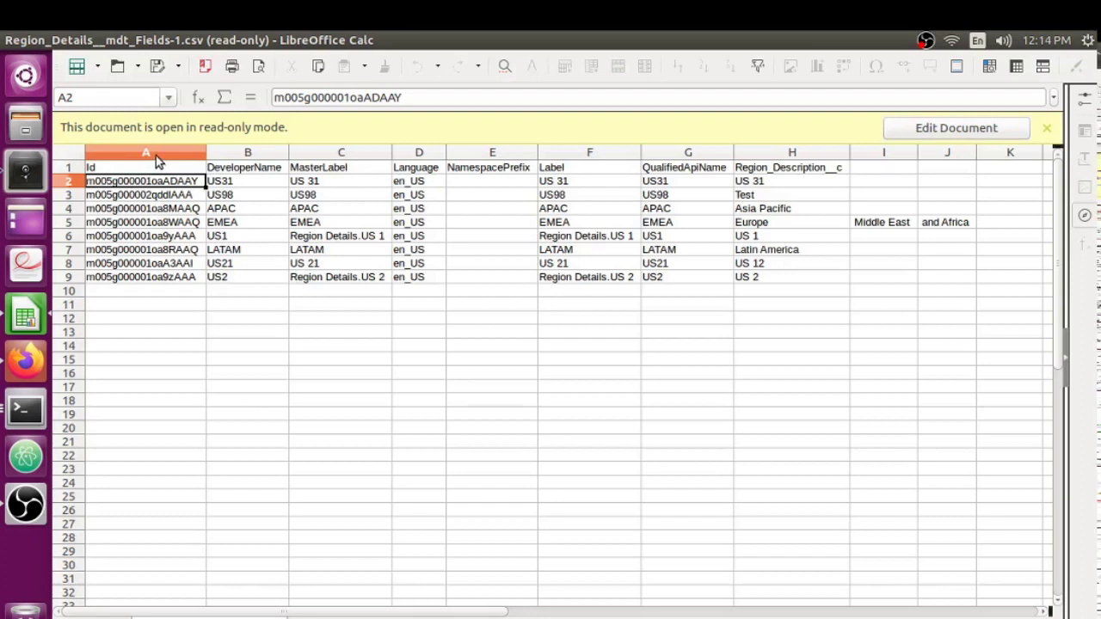
Make the read-only CSV editable and delete the Id column.
click(156, 152)
right_click(156, 149)
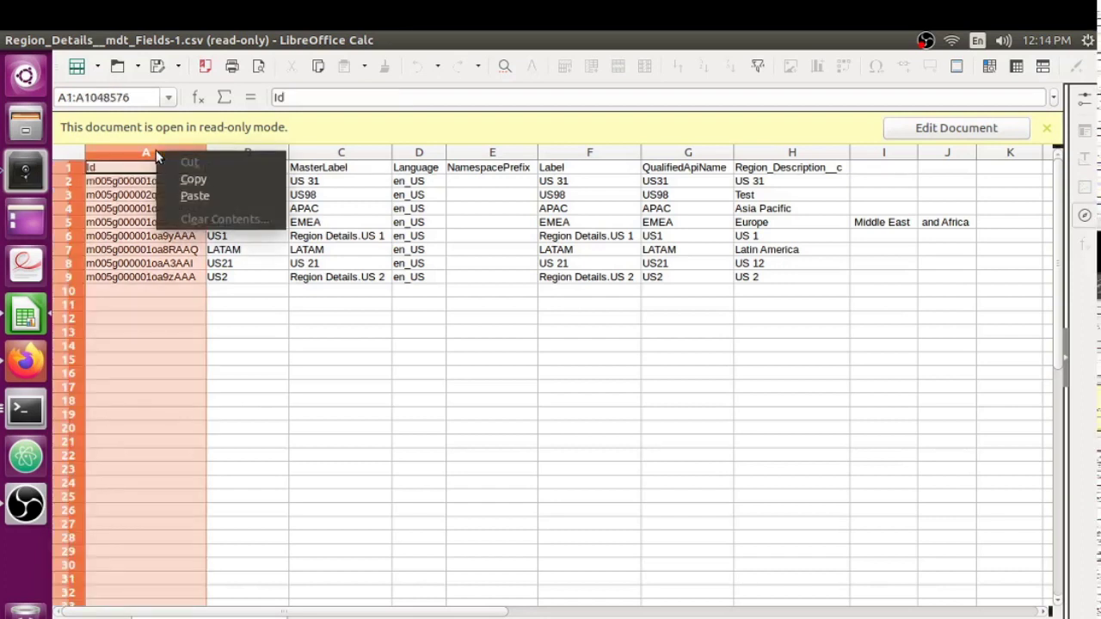
click(194, 271)
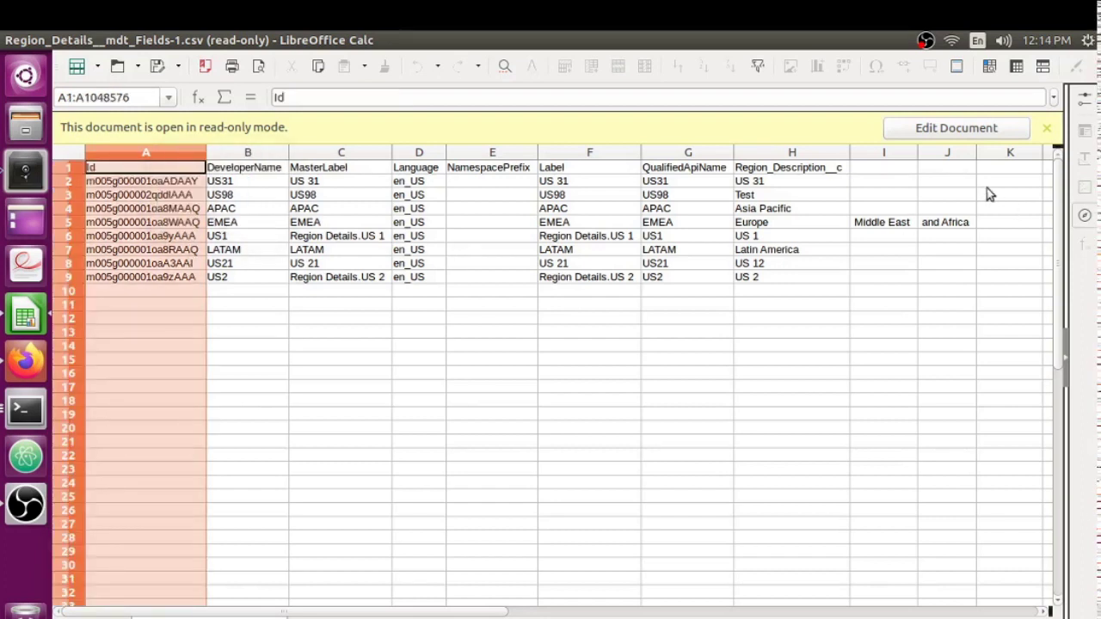
click(946, 128)
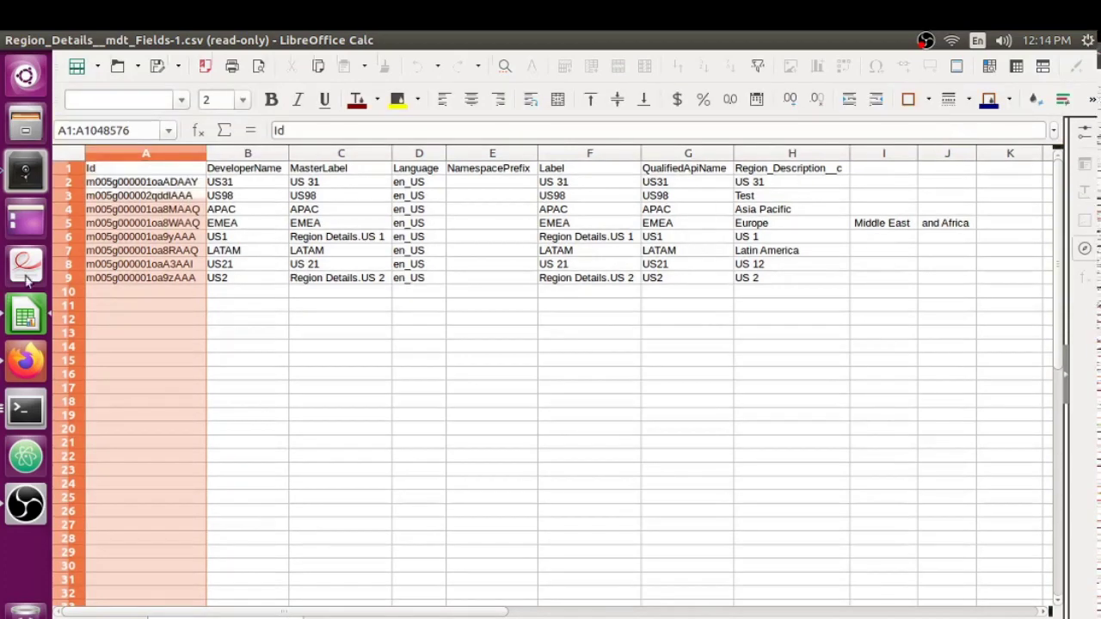
click(188, 197)
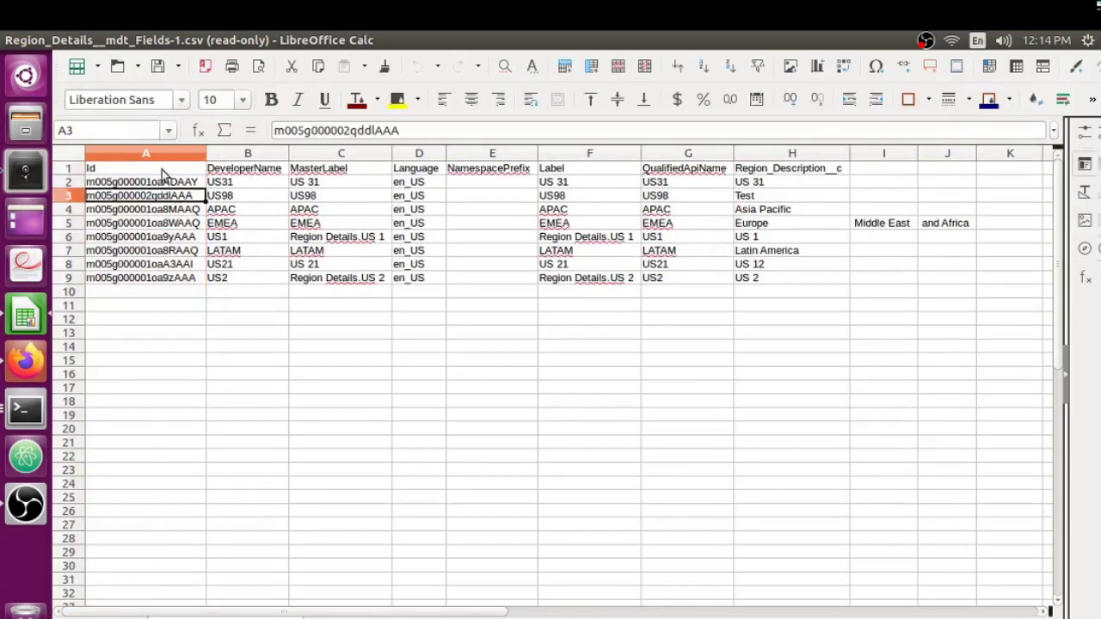
click(162, 153)
right_click(162, 153)
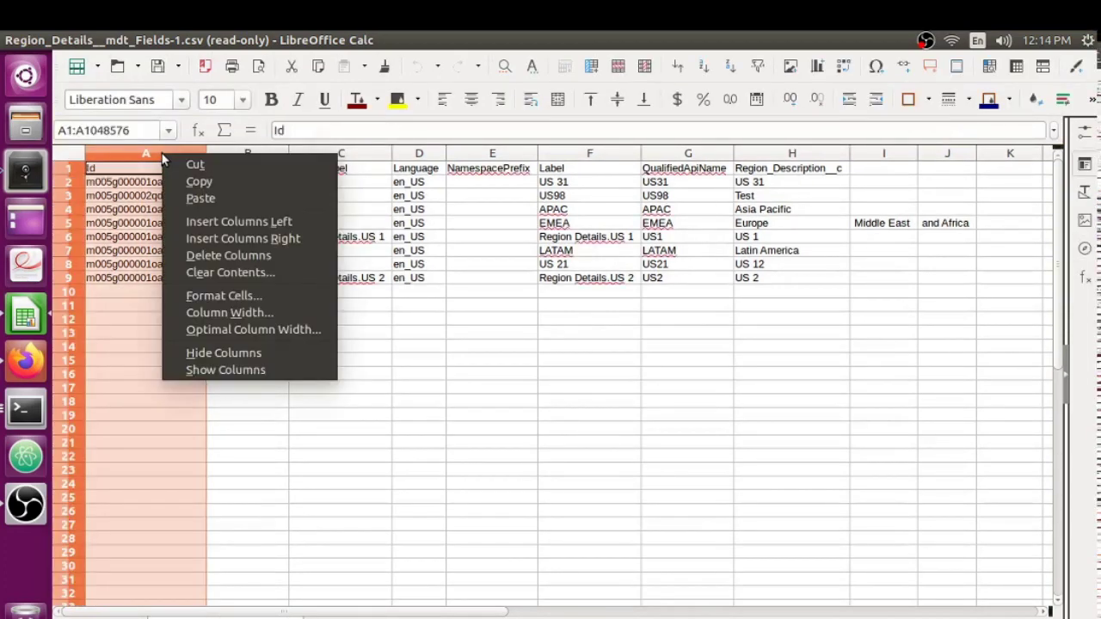
click(204, 256)
Check the name, label and description columns, then delete the MasterLabel column.
click(131, 223)
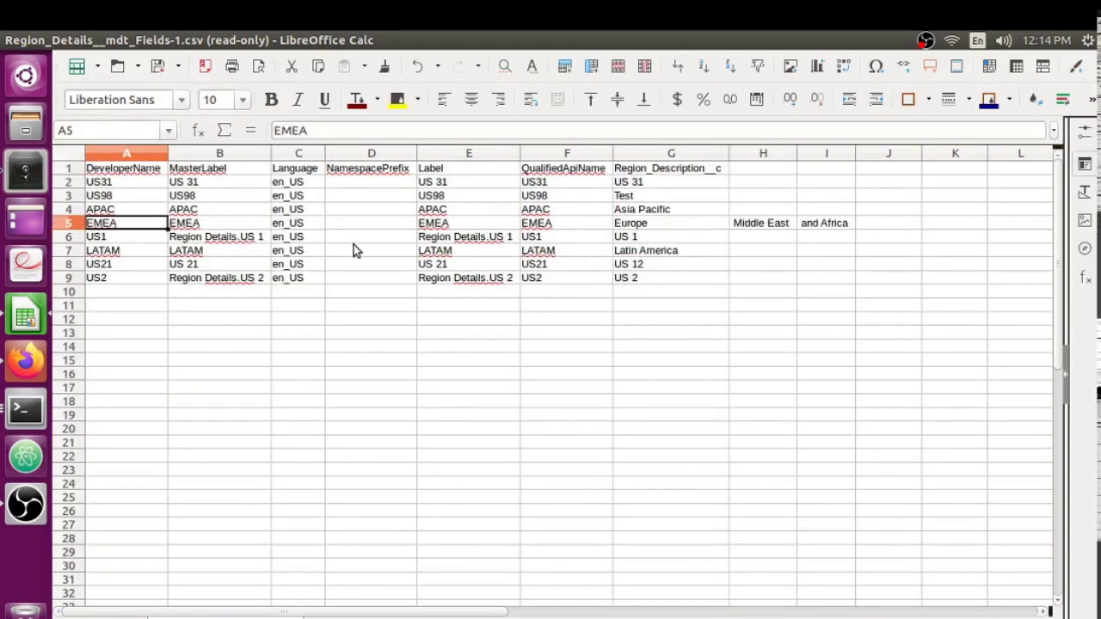
click(471, 226)
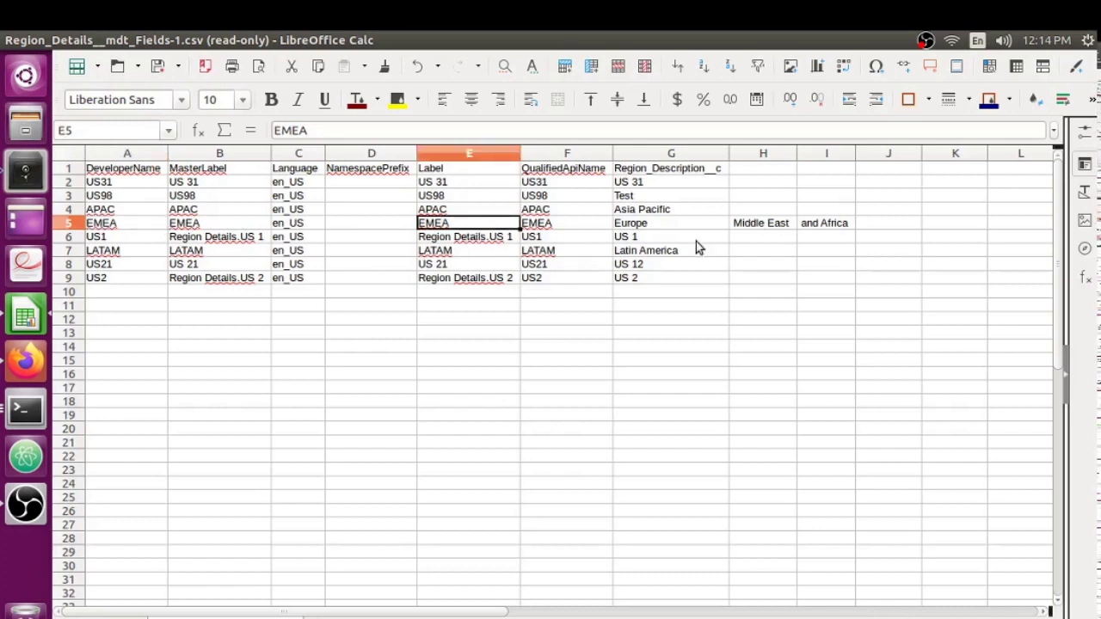
click(678, 242)
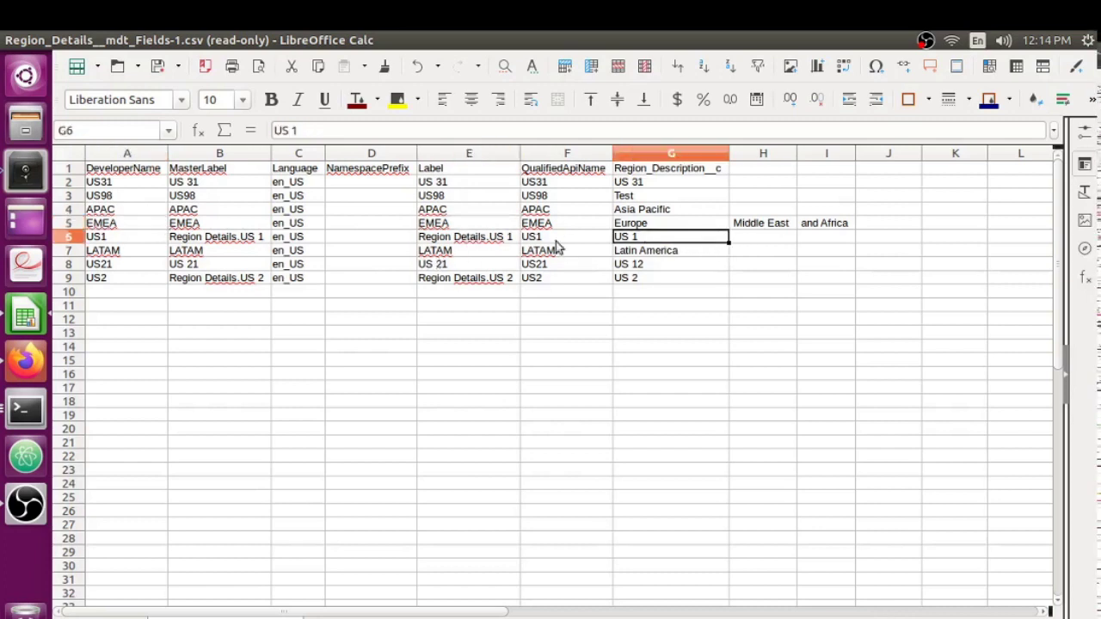
click(666, 170)
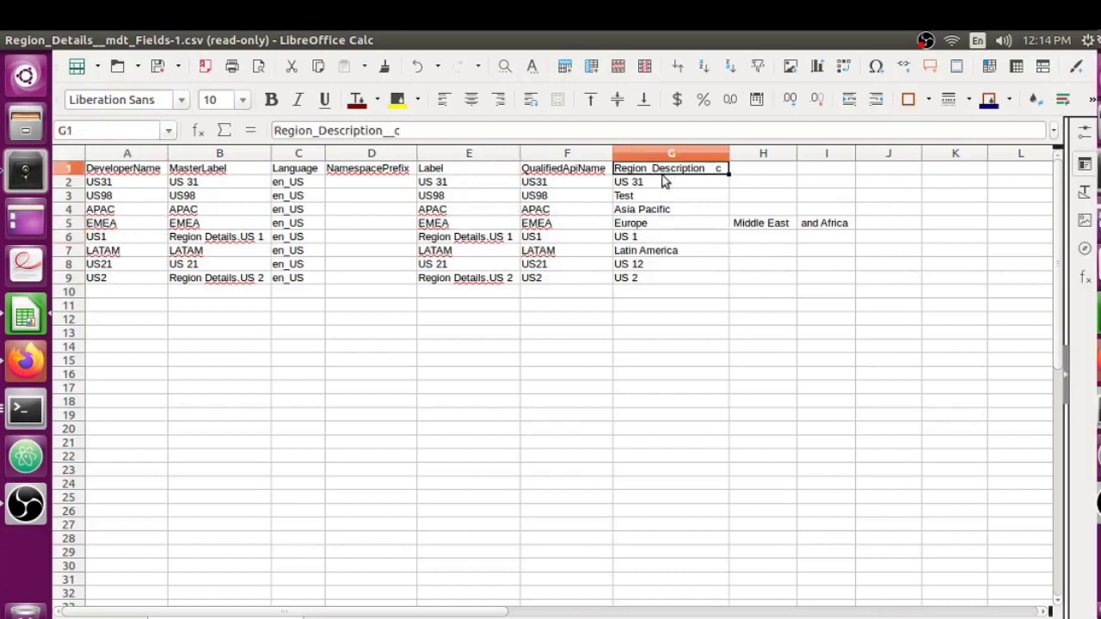
click(206, 171)
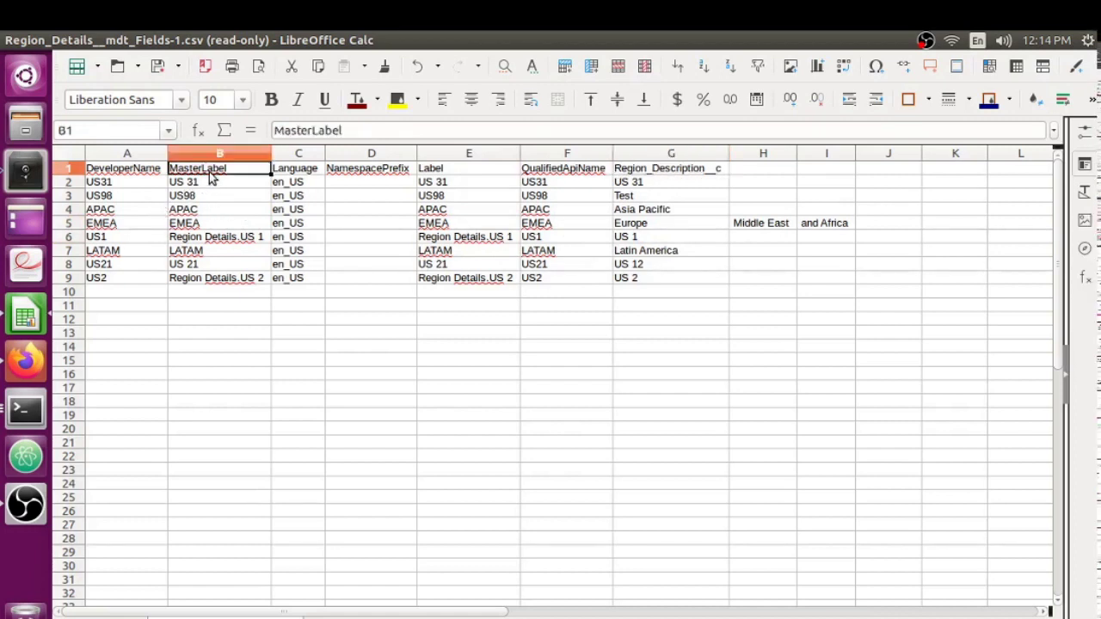
click(215, 155)
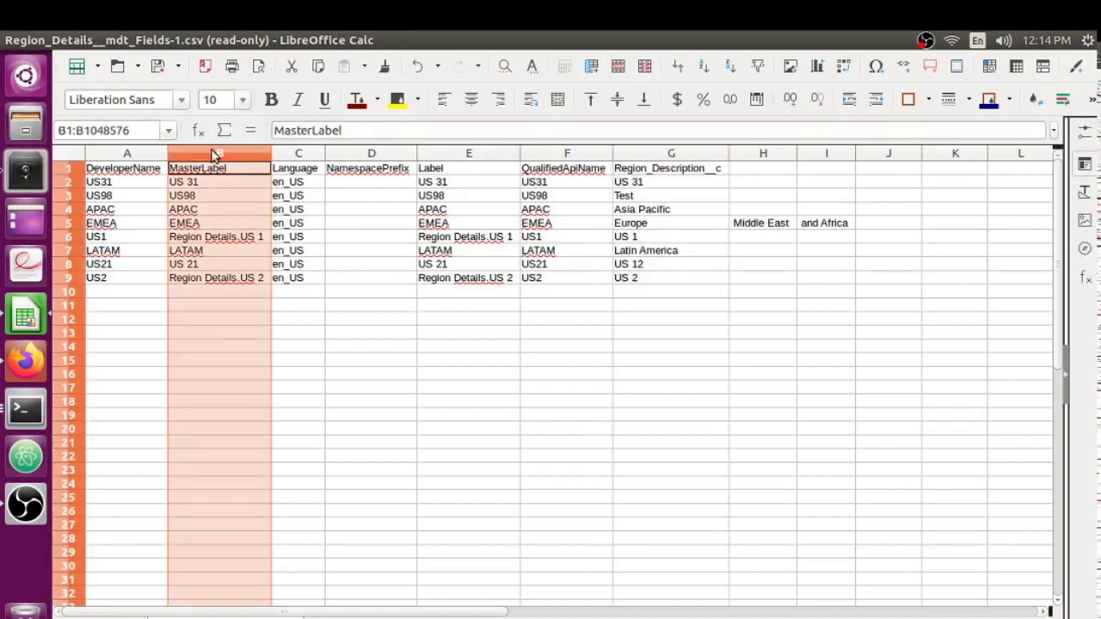
right_click(212, 152)
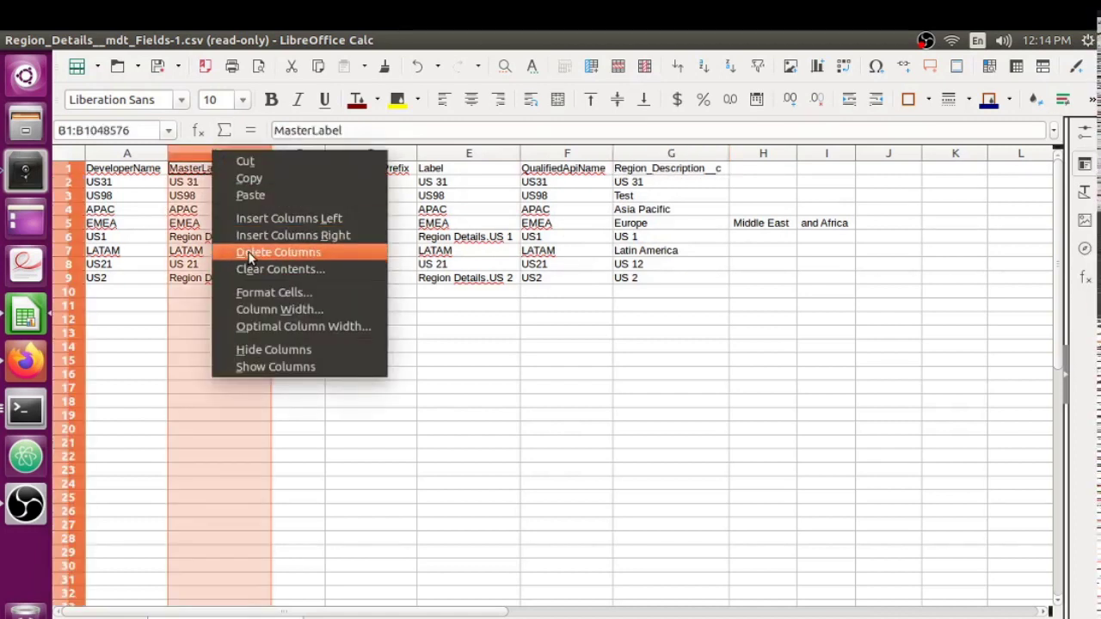
click(246, 252)
Delete the Language, NamespacePrefix and QualifiedApiName columns.
click(197, 157)
shift+click(248, 156)
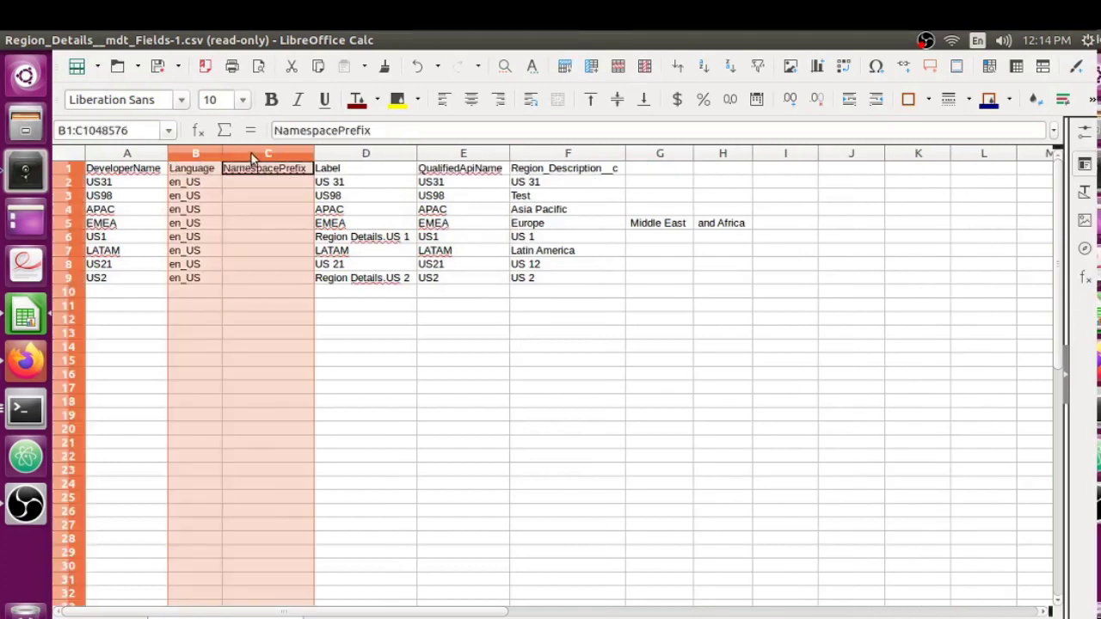
right_click(246, 155)
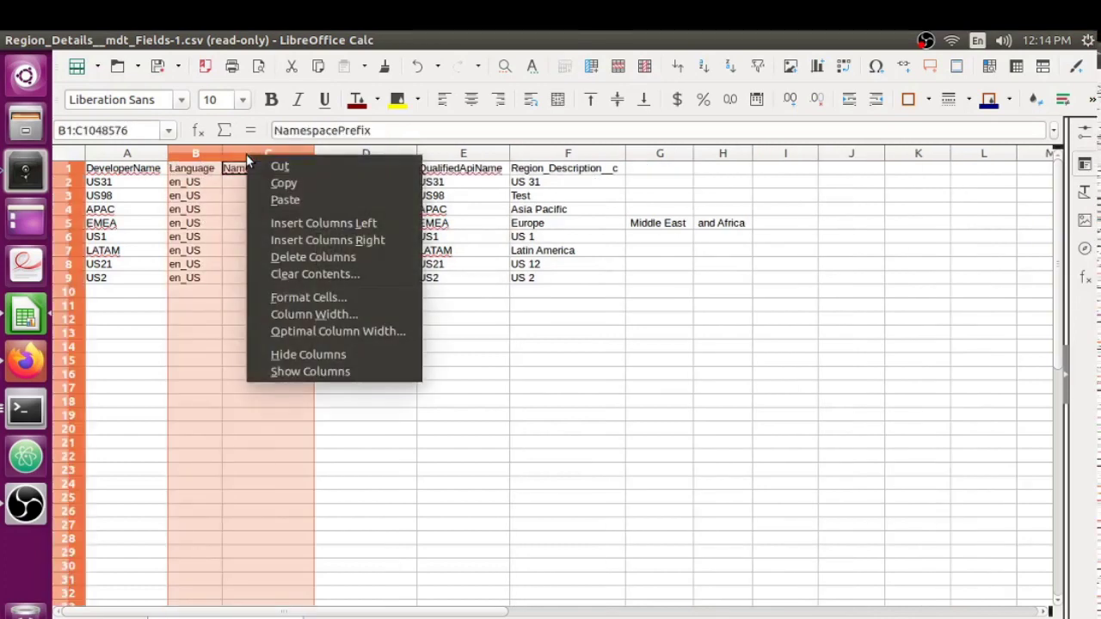
click(295, 258)
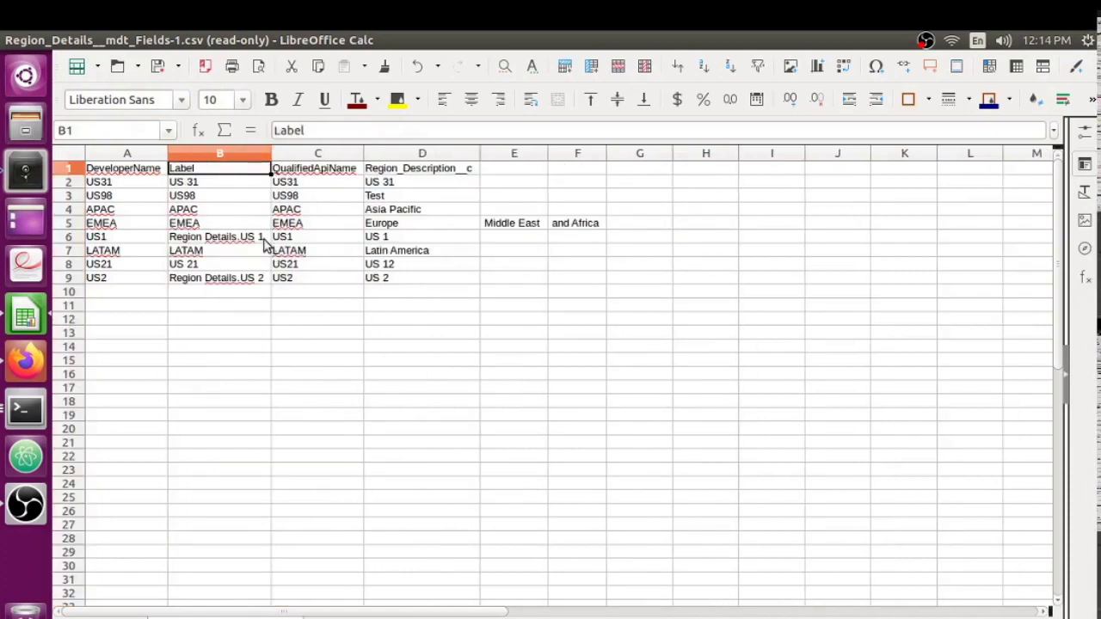
click(244, 213)
click(297, 209)
click(314, 155)
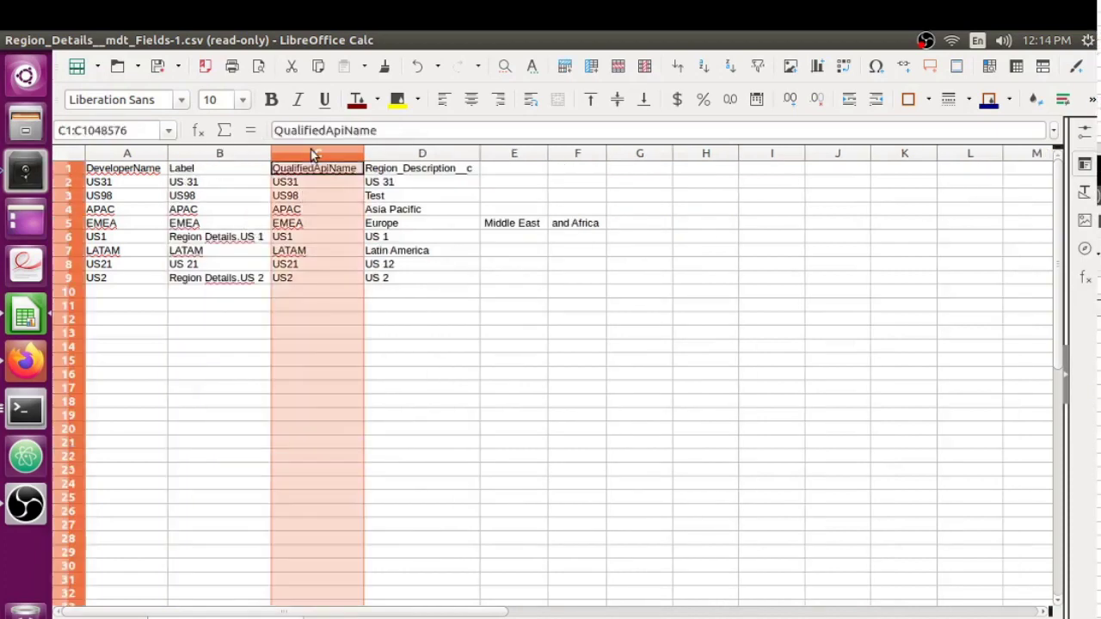
right_click(312, 153)
click(342, 252)
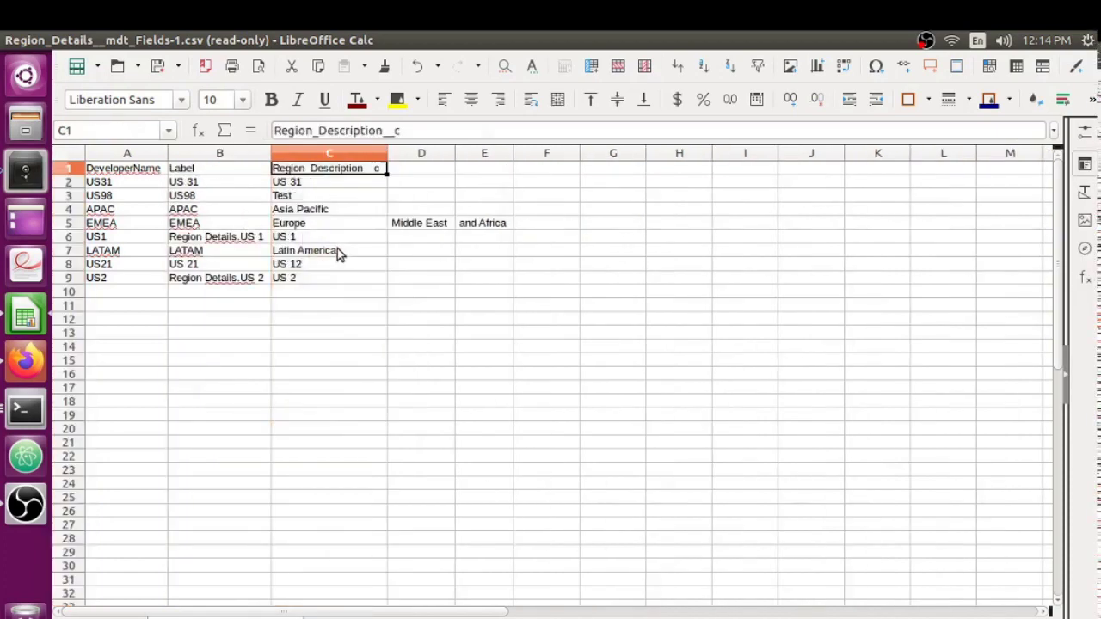
click(314, 214)
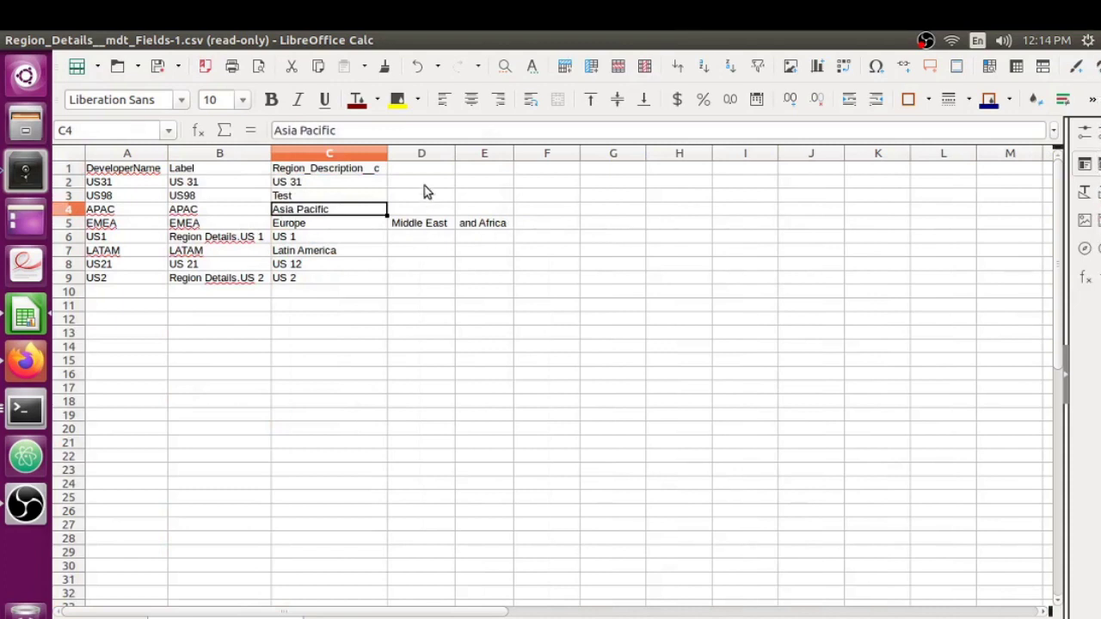
Delete the stray 'Middle East' and 'and Africa' columns, leaving EMEA's description as Europe.
drag(428, 157, 459, 157)
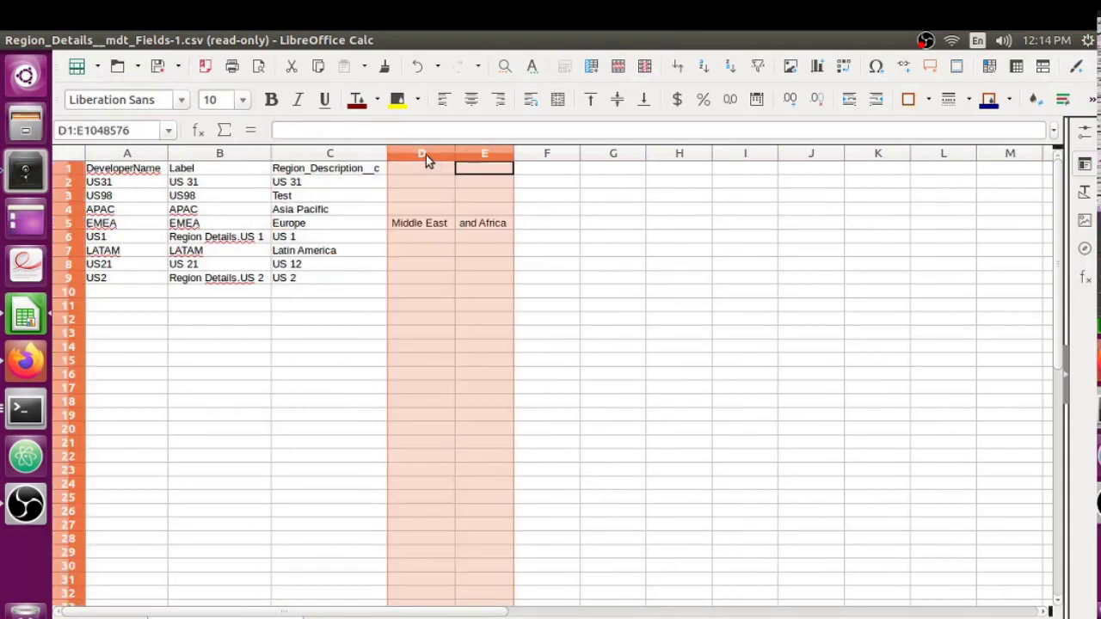
right_click(425, 158)
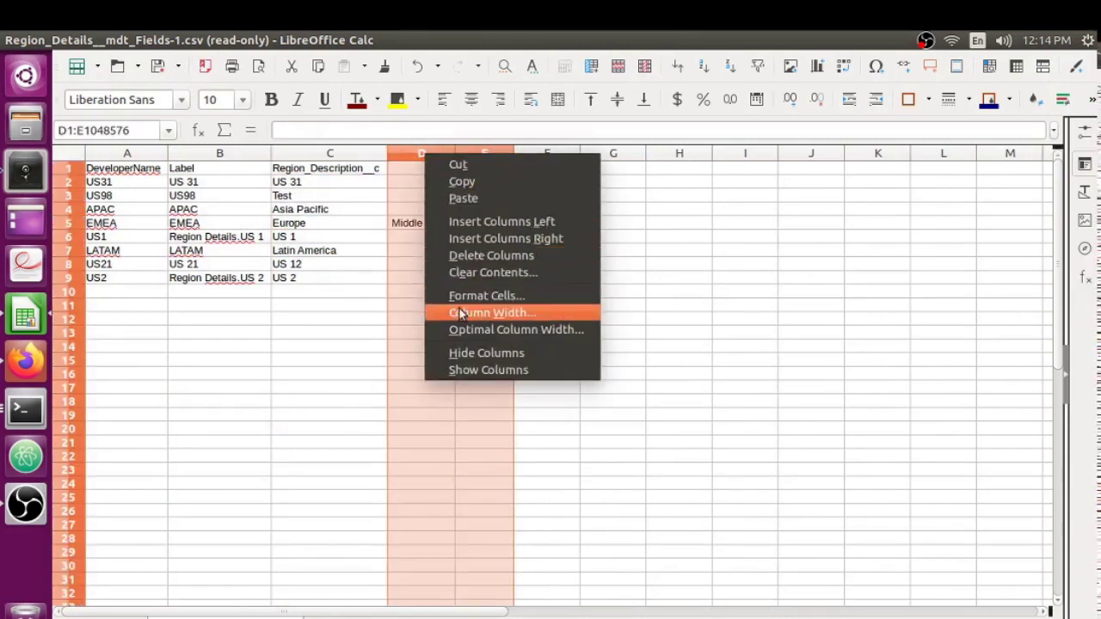
click(491, 255)
click(413, 265)
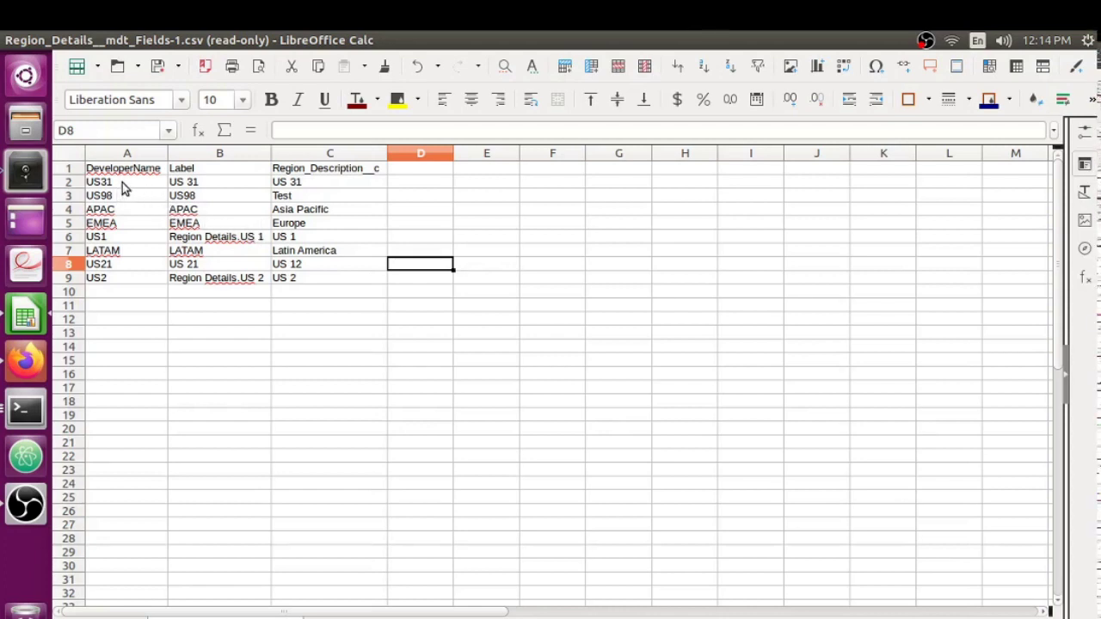
Clear the old region rows A2:C9 and enter US220 as the DeveloperName in A2.
drag(122, 182, 313, 276)
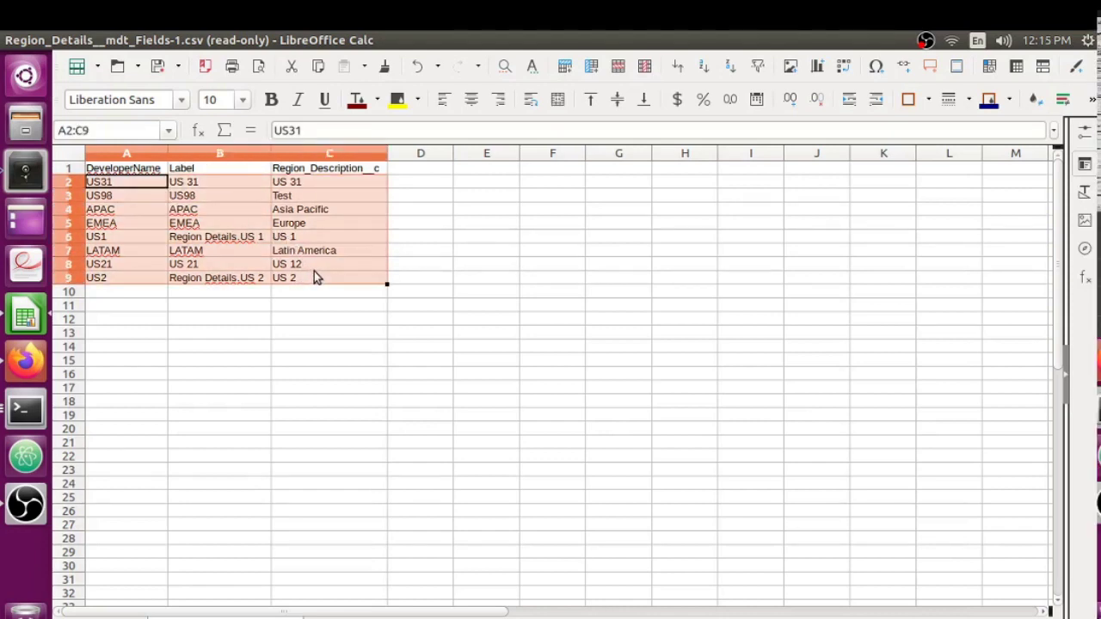
key(Delete)
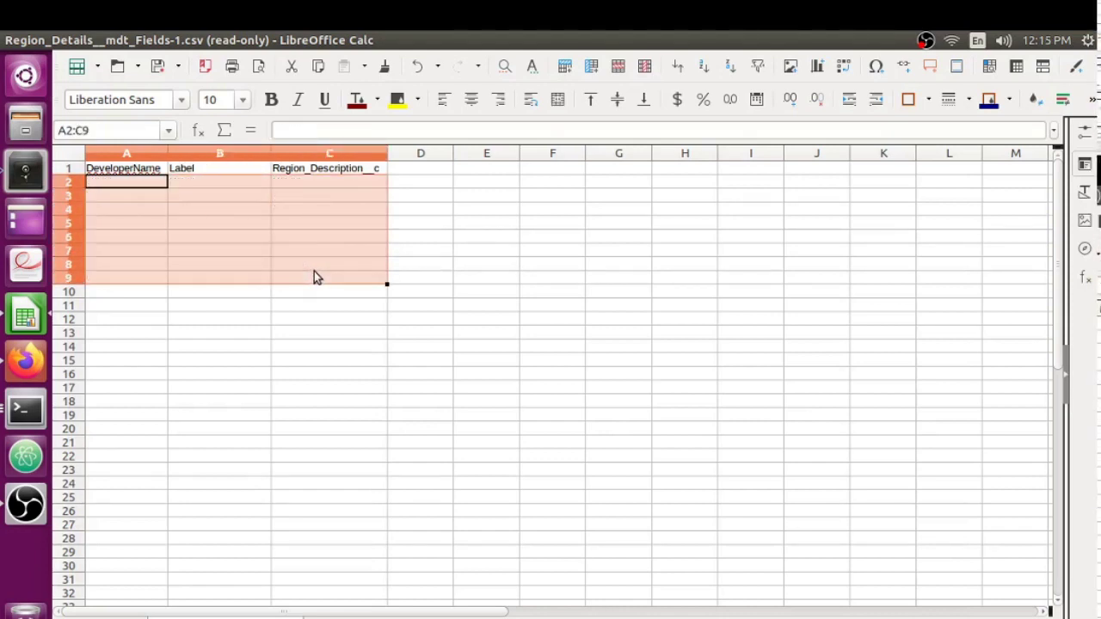
click(110, 184)
text(US)
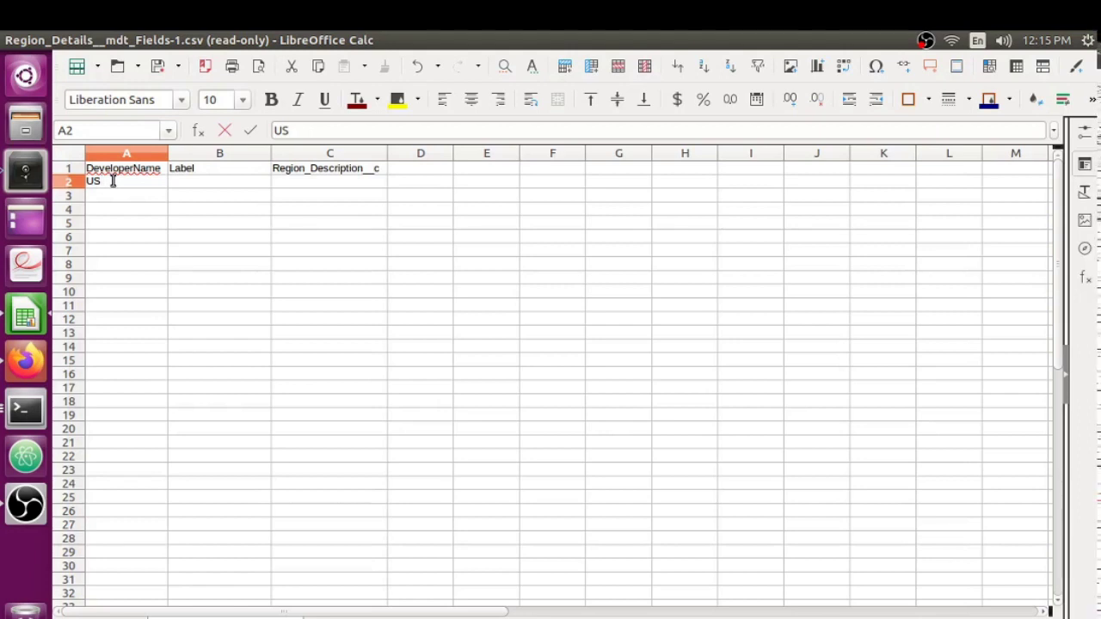
text(220)
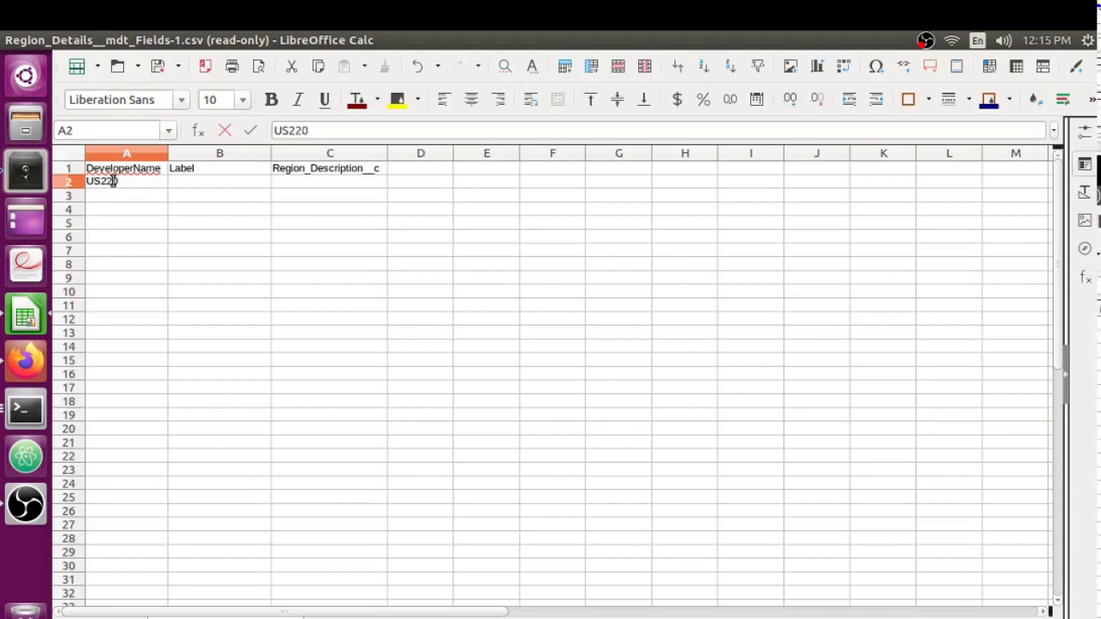
key(Tab)
Enter label US220 and description 'Test 220' for the new row.
text(US220)
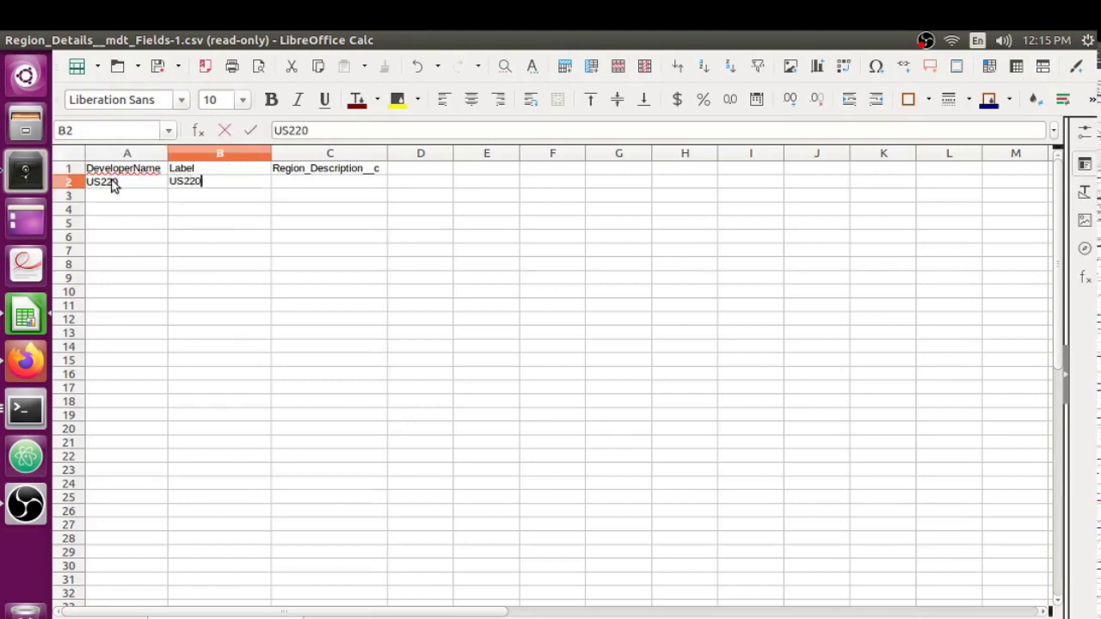
key(Return)
key(Up)
key(Right)
key(Left)
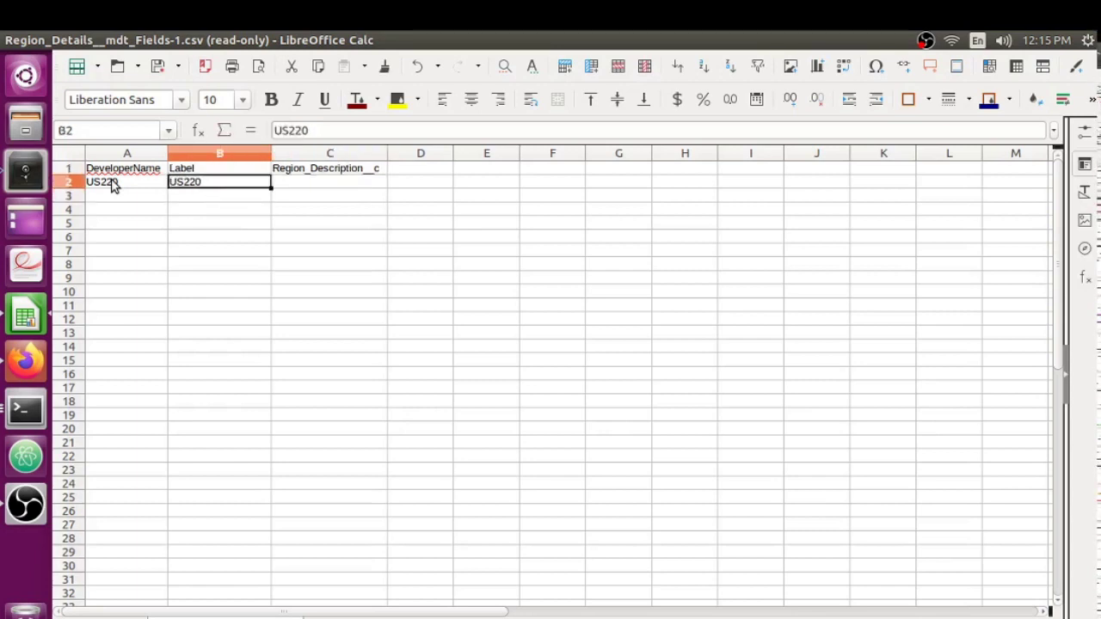
key(Tab)
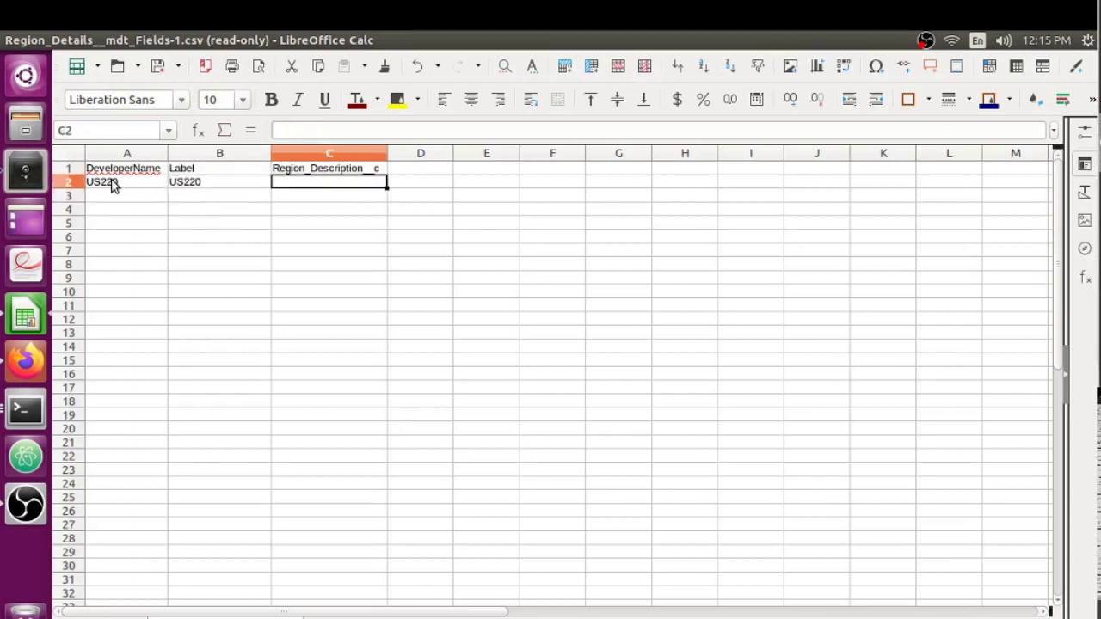
text(Test)
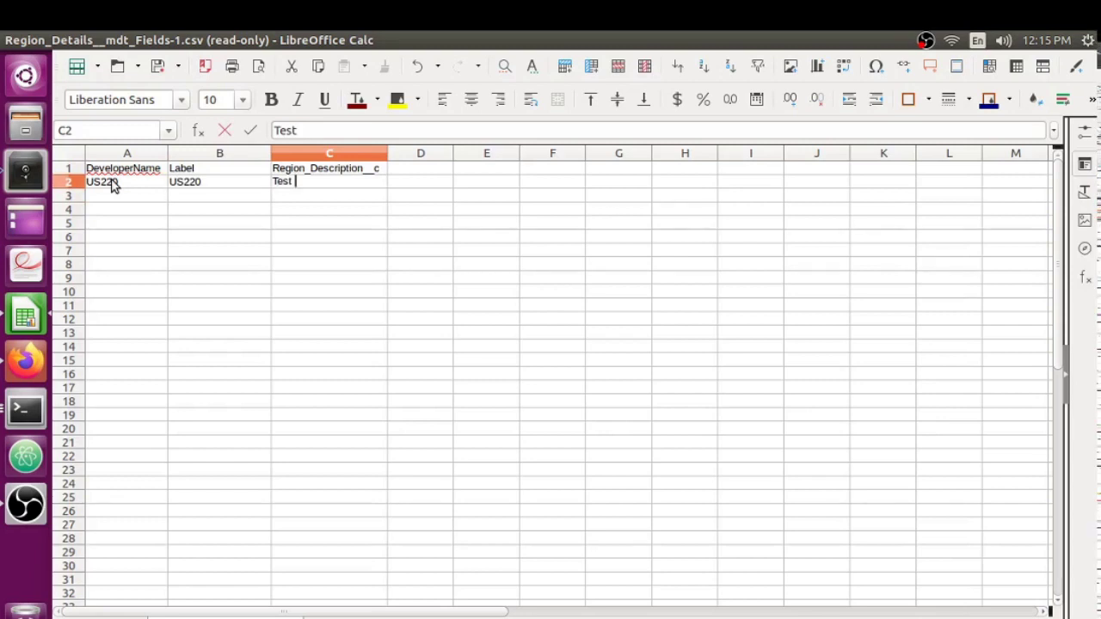
text( 220)
key(Return)
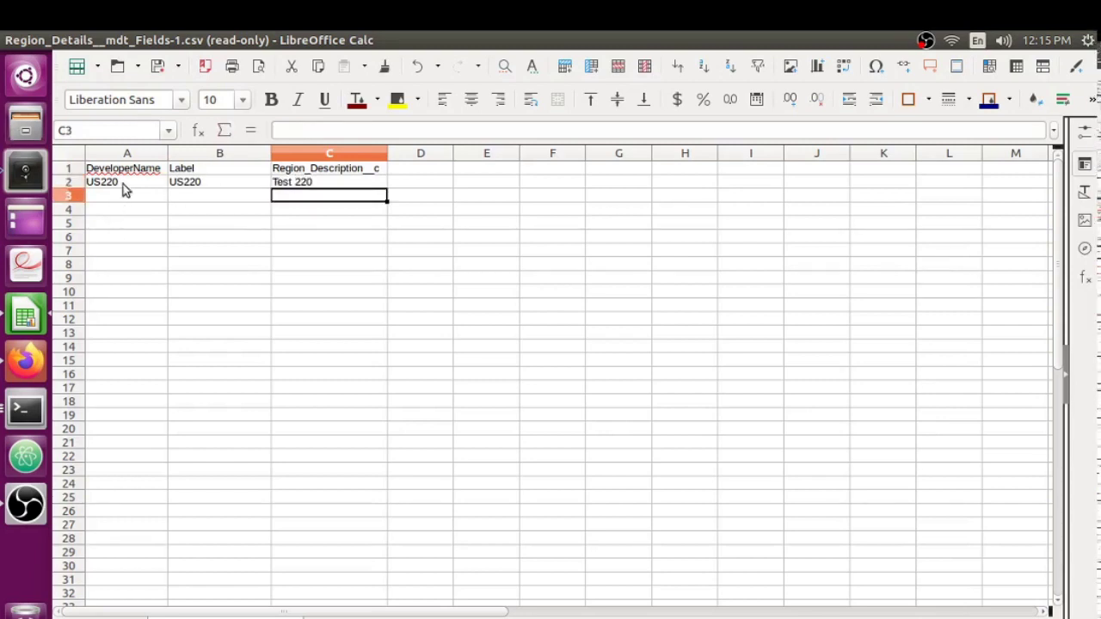
Undo the mistaken fill that repeated the header rows.
click(127, 186)
drag(164, 182, 345, 520)
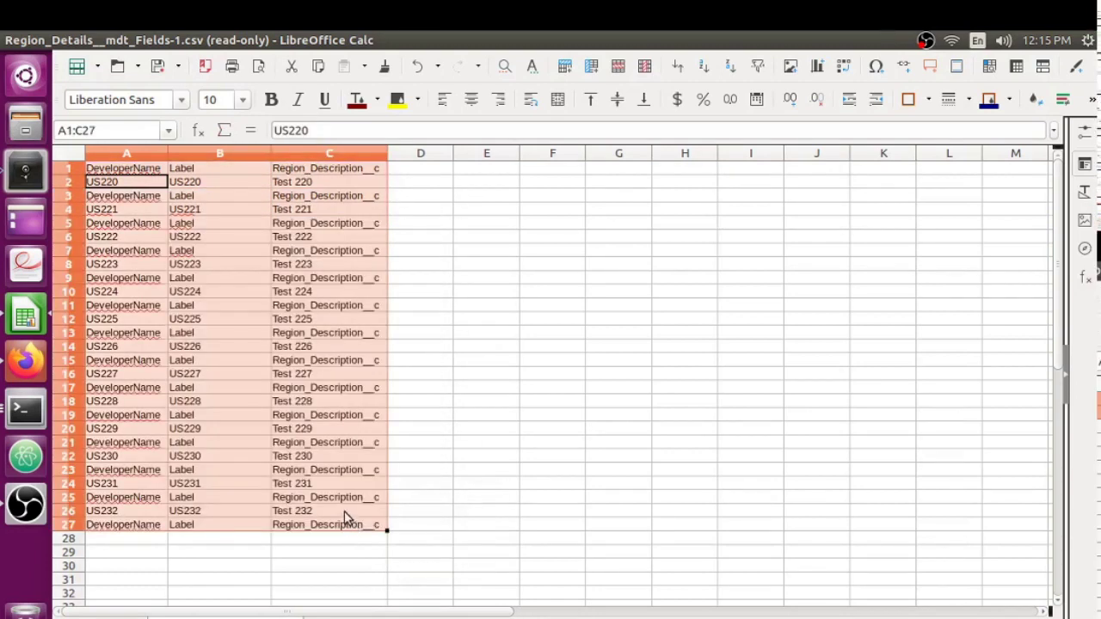
click(239, 227)
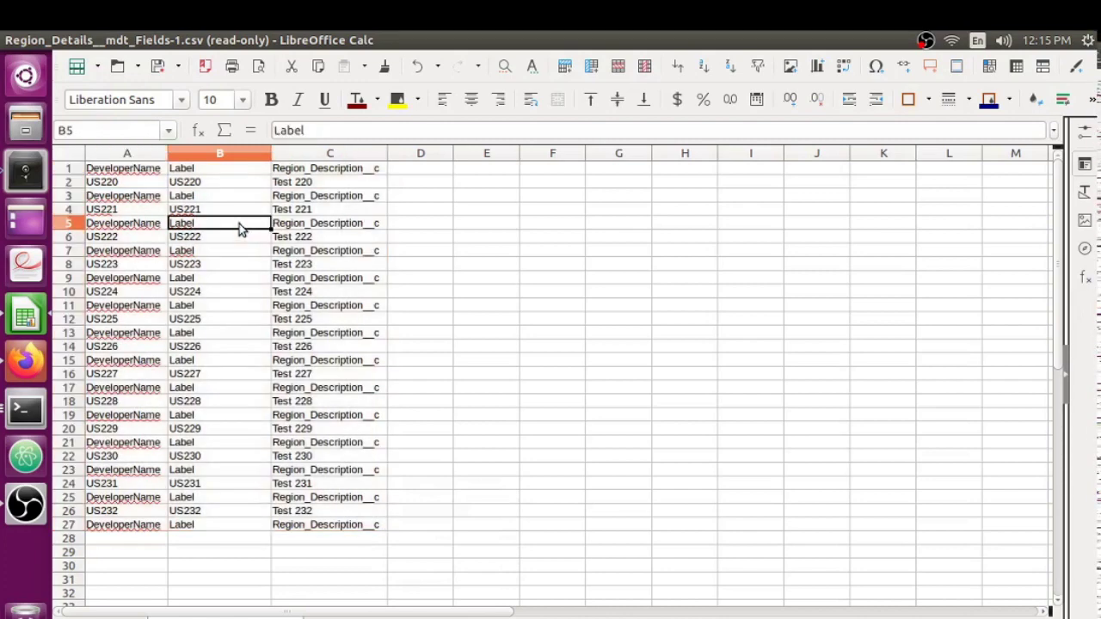
key(ctrl+z)
Fill A2:C2 down to row 58, generating US220–US276 with descriptions Test 220–Test 276.
click(236, 207)
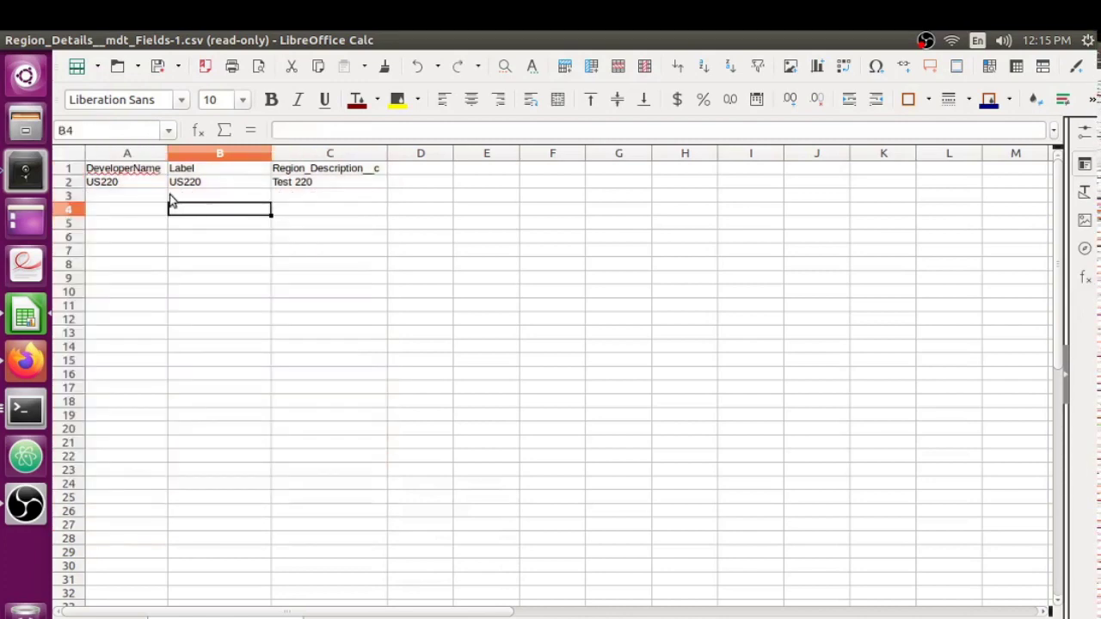
drag(138, 178, 315, 185)
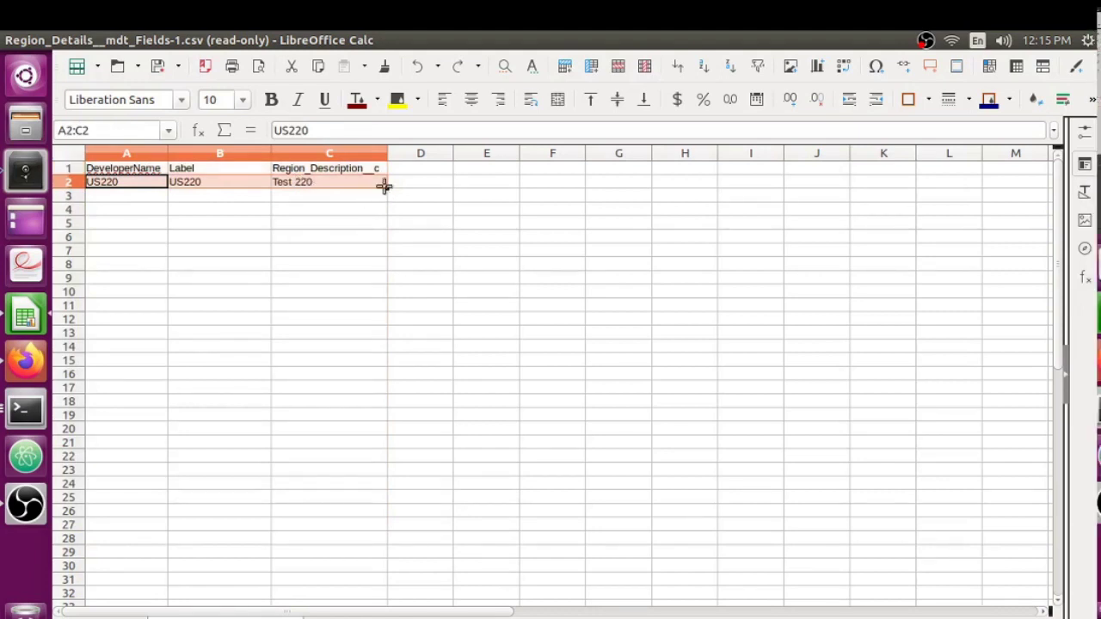
drag(388, 187, 352, 460)
scroll(323, 444, up, 12)
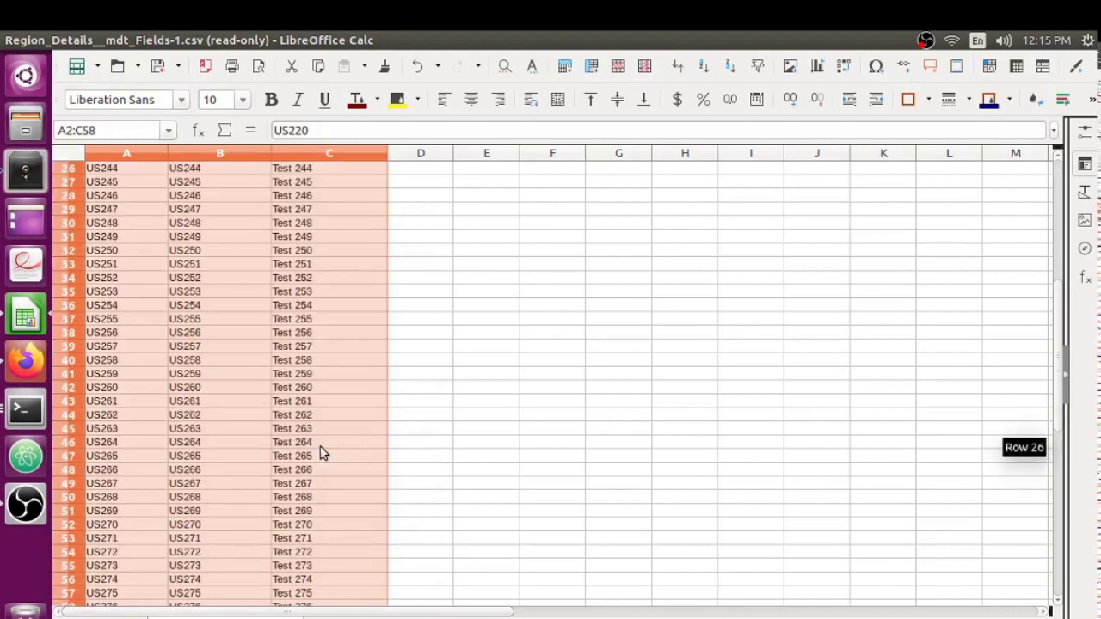
click(247, 194)
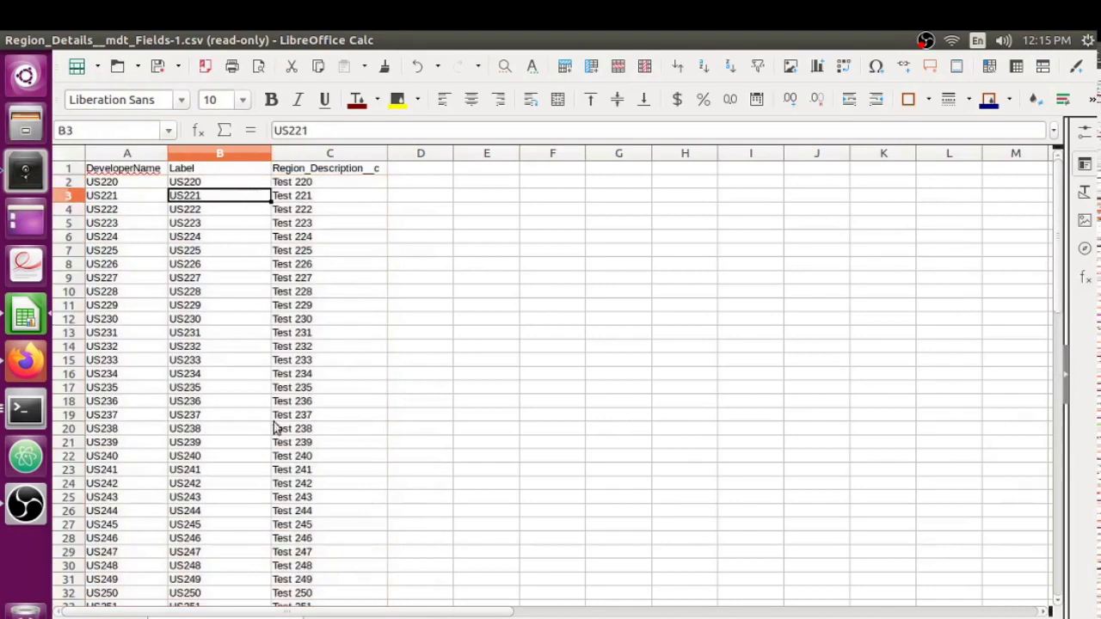
scroll(280, 444, down, 3)
scroll(280, 444, down, 8)
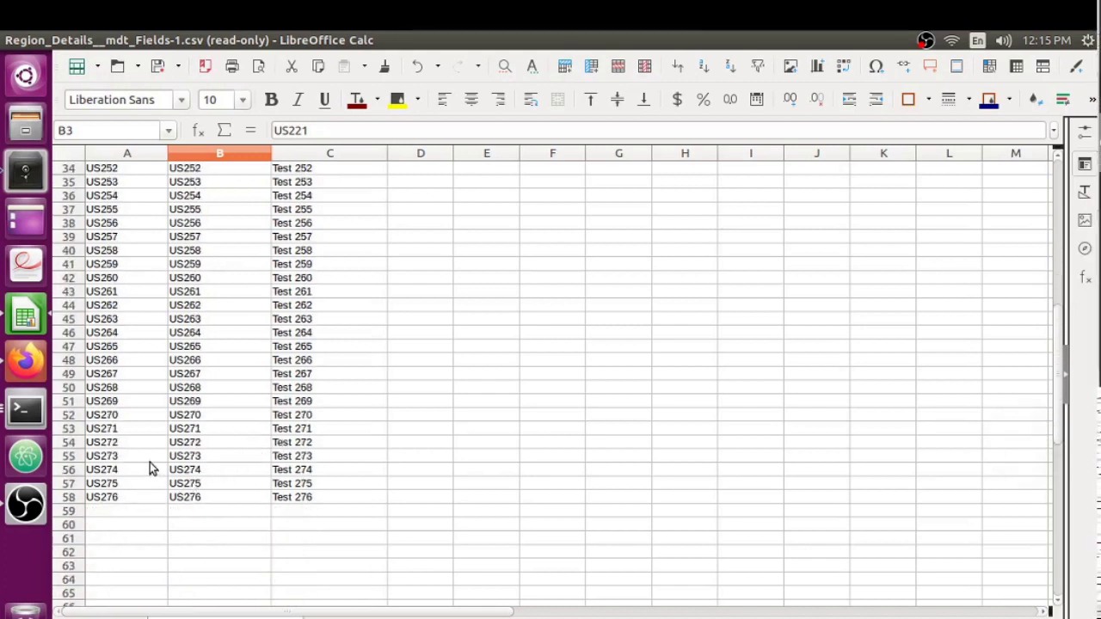
scroll(149, 466, up, 11)
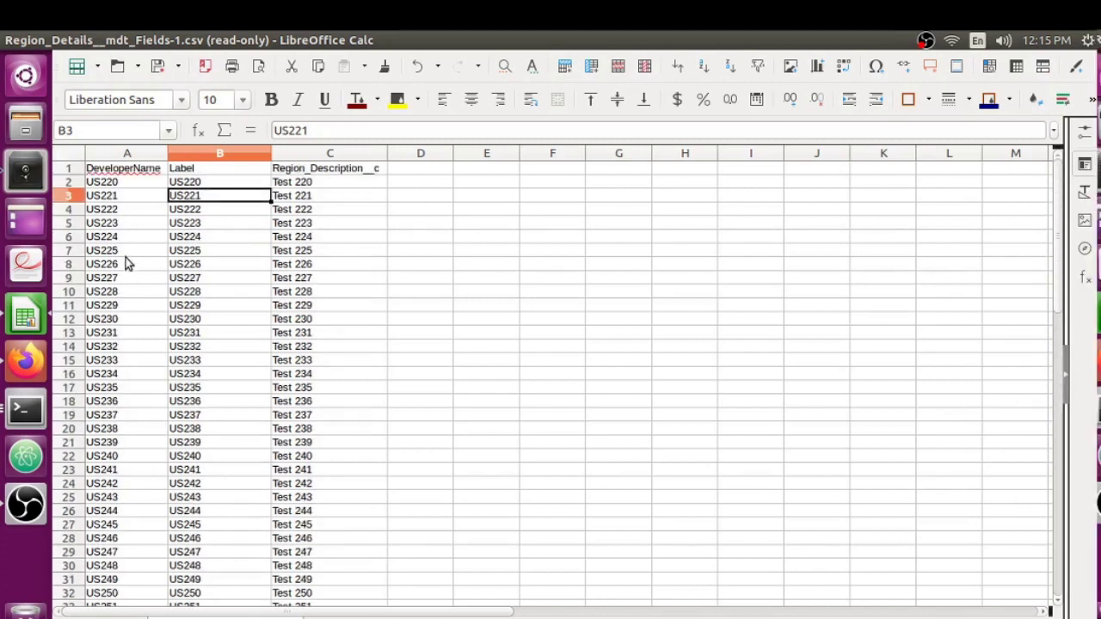
click(125, 181)
click(215, 171)
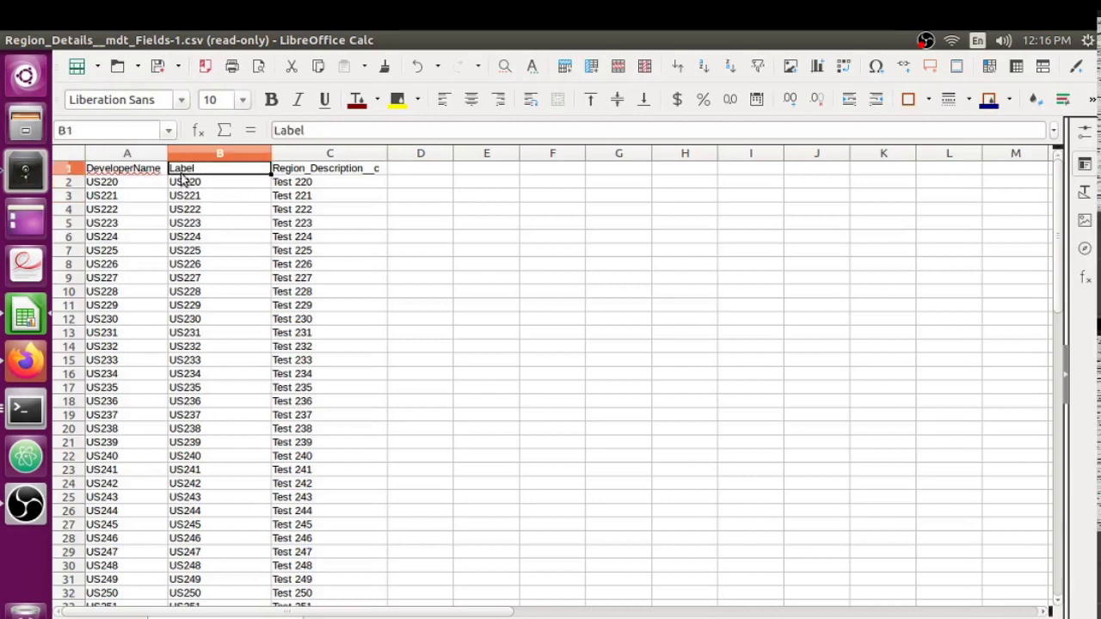
click(155, 171)
click(228, 172)
click(146, 172)
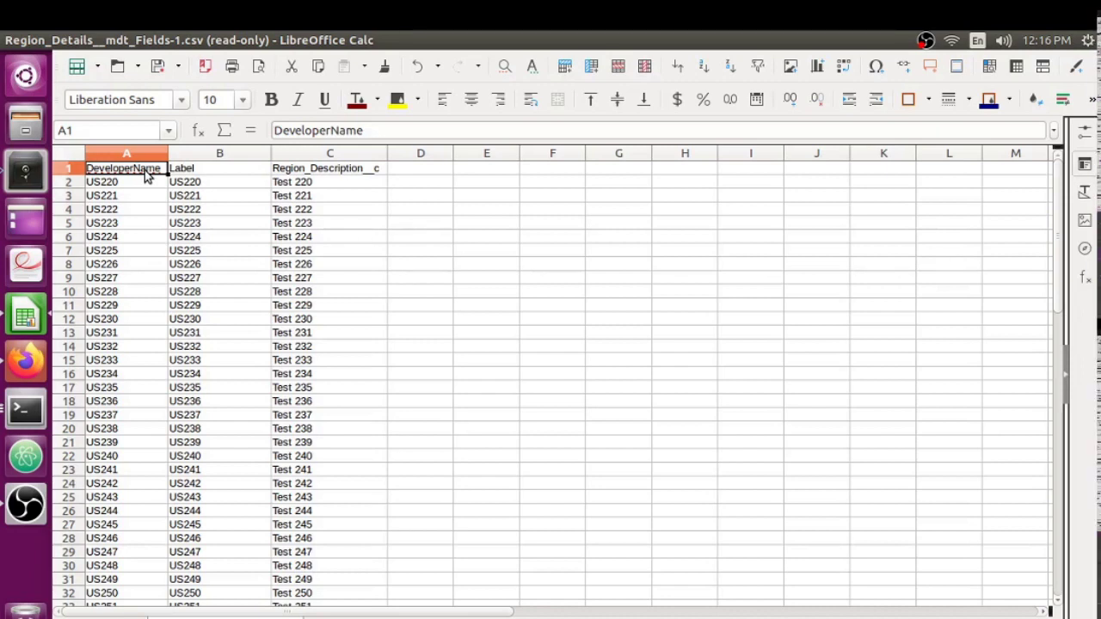
click(206, 168)
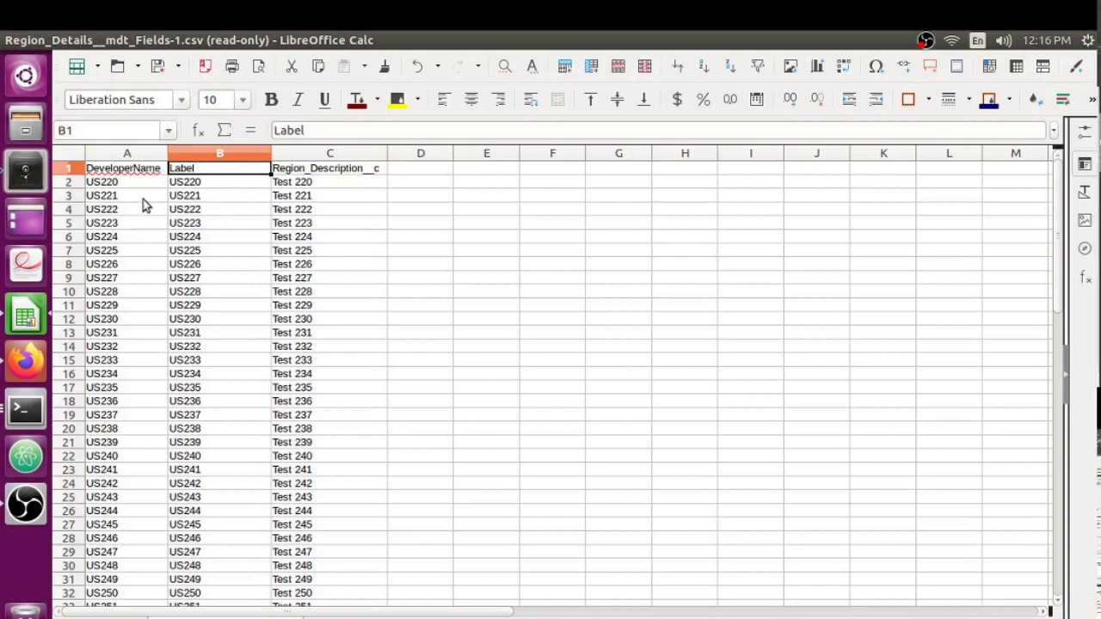
click(145, 167)
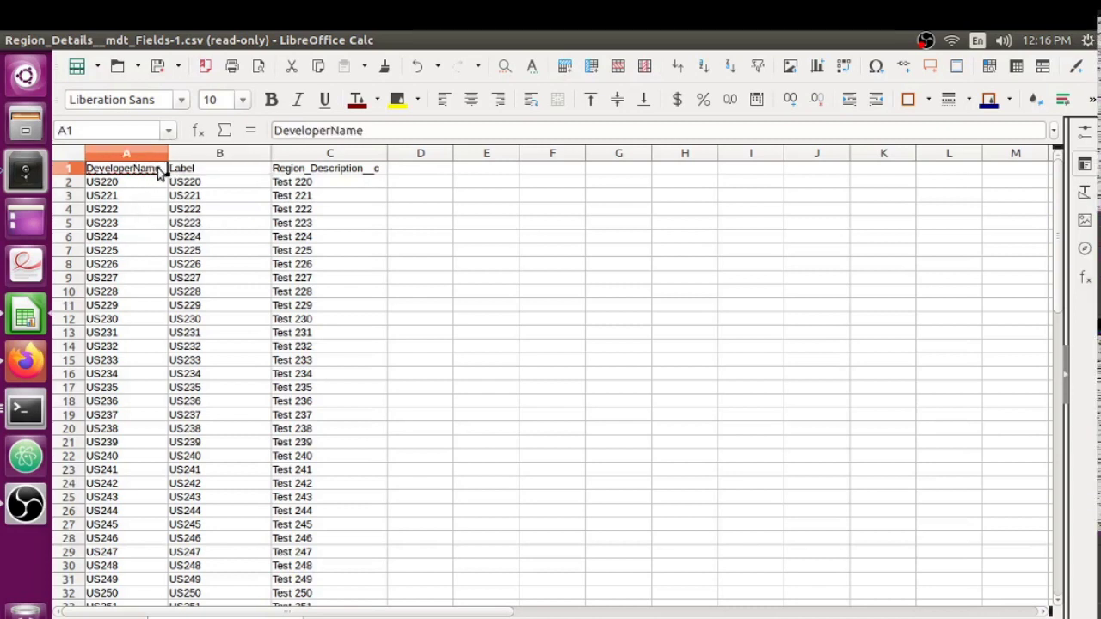
click(297, 171)
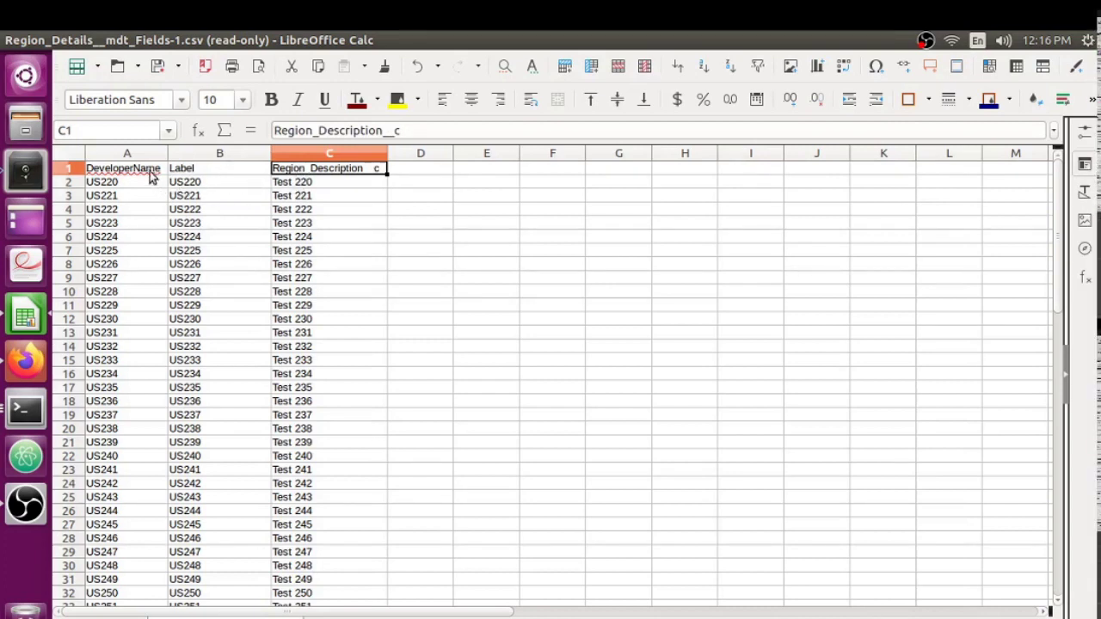
click(190, 169)
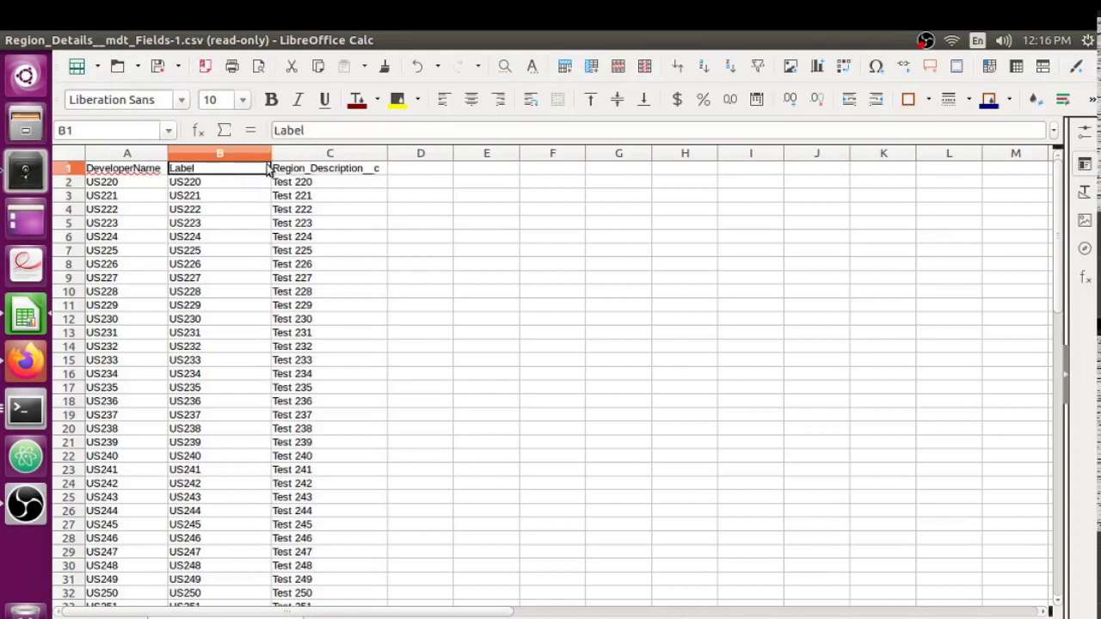
click(349, 170)
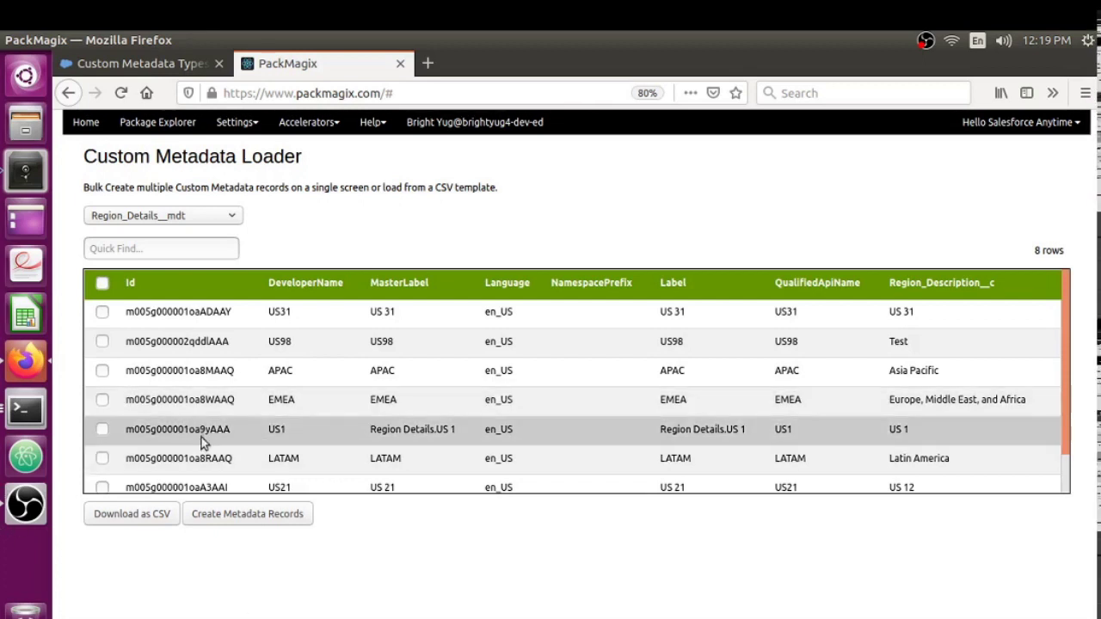
Open an empty Region_Details__mdt creation grid with DeveloperName, Label and Region_Description__c columns.
click(238, 515)
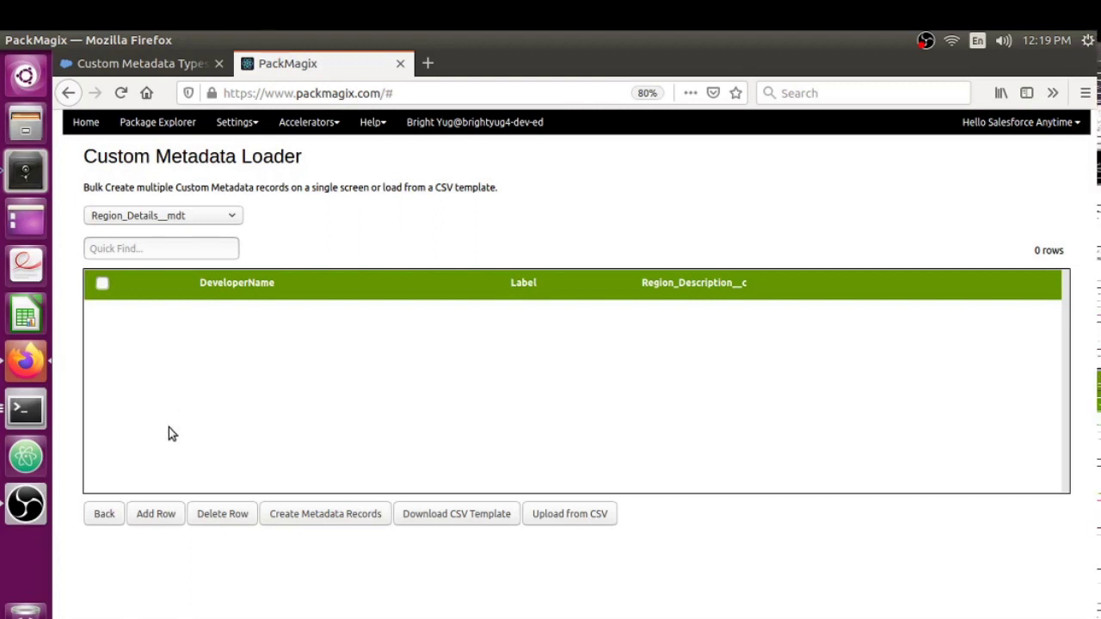
Add two blank rows to the new-record grid.
click(150, 519)
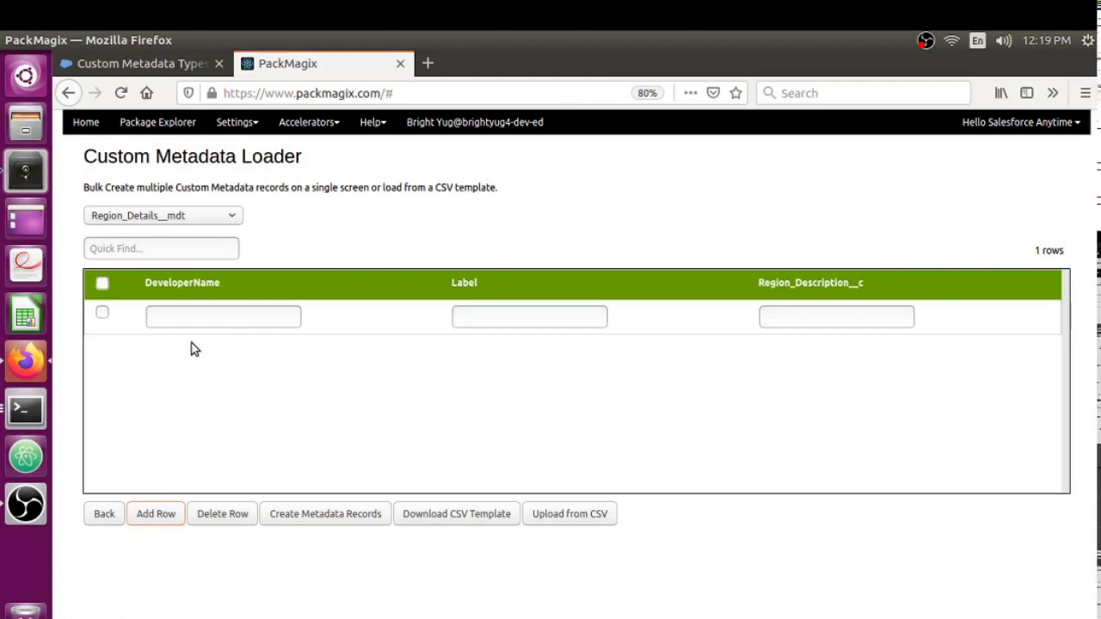
click(152, 516)
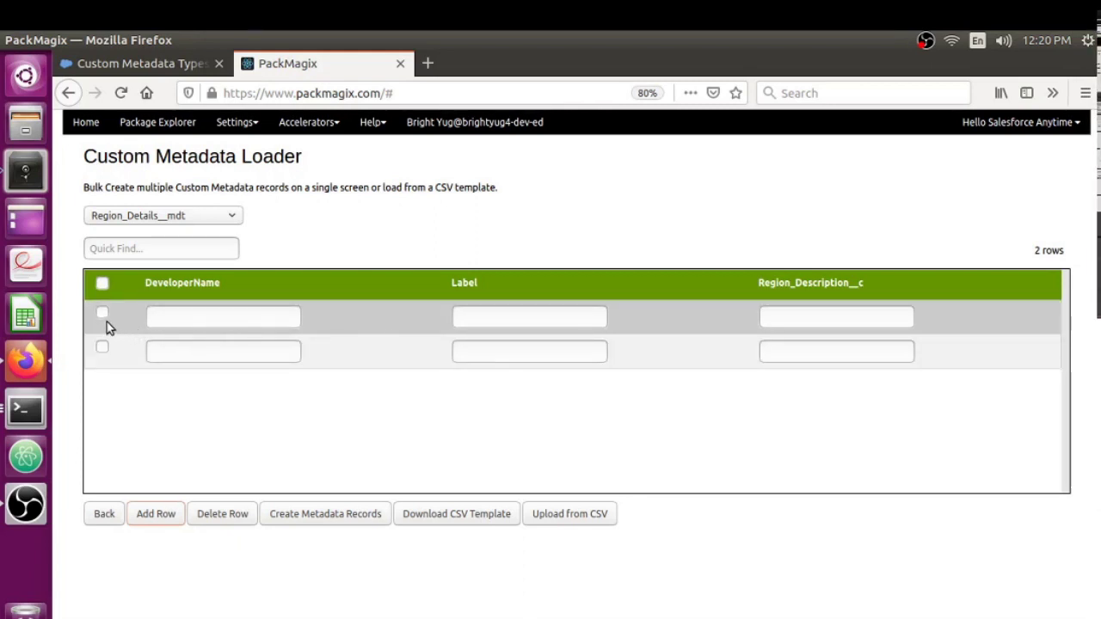
Delete the two blank rows and load the 57 rows from Region_Details__mdt_Fields-1.csv, starting at US220.
click(102, 346)
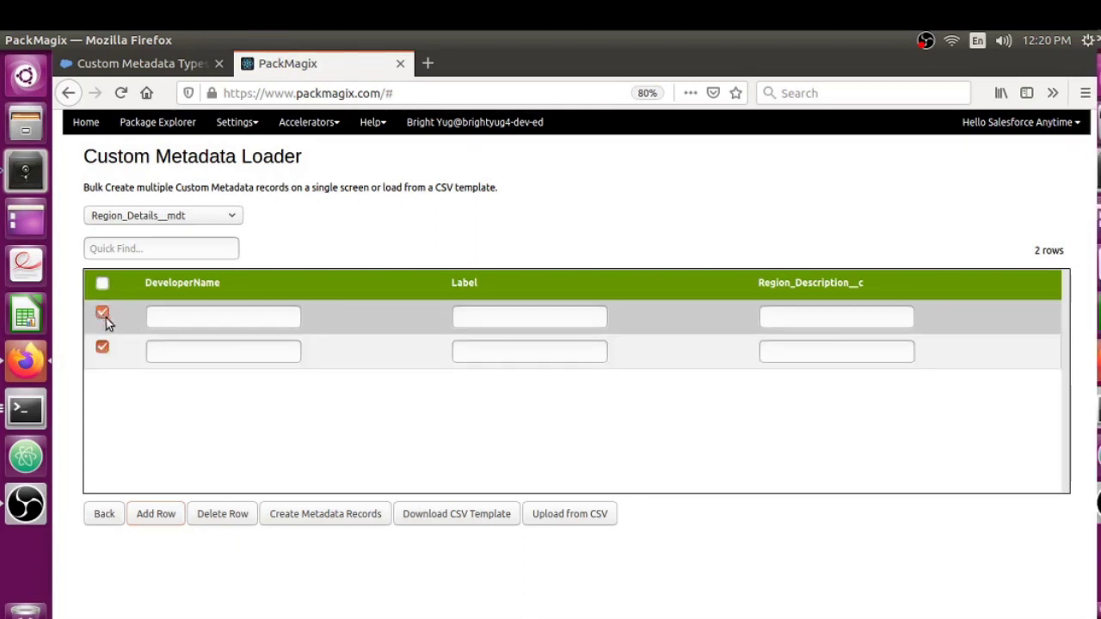
click(222, 520)
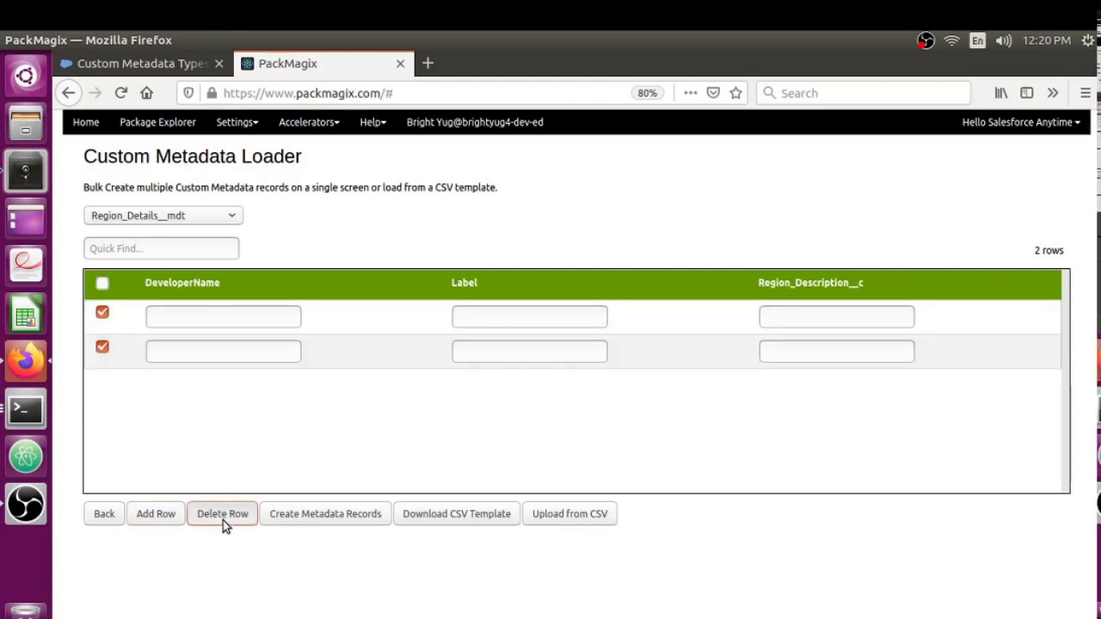
click(561, 517)
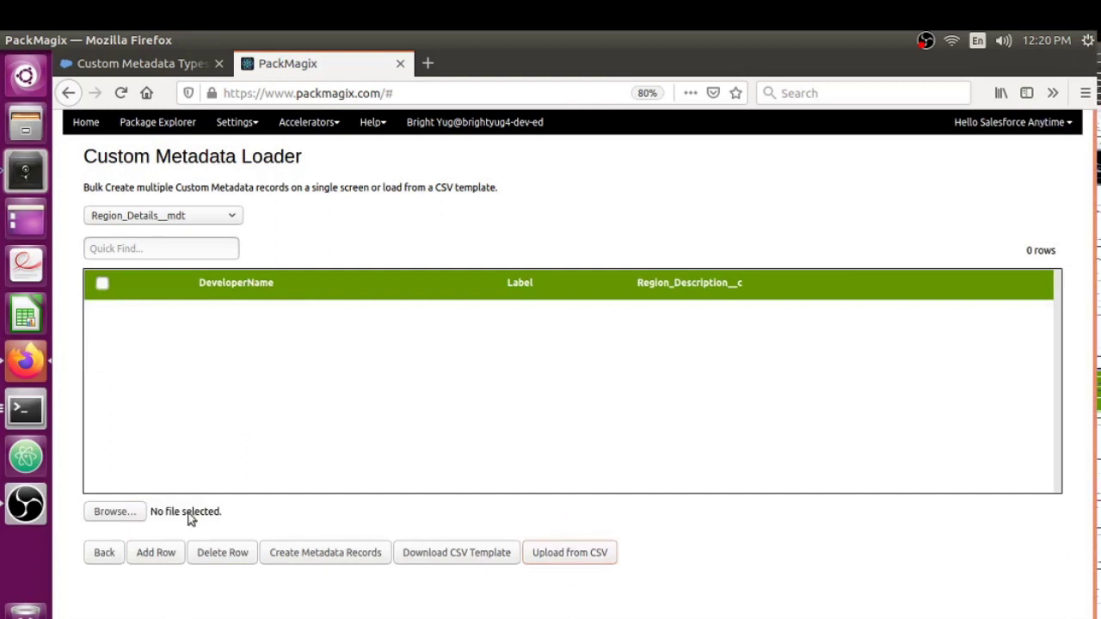
click(107, 518)
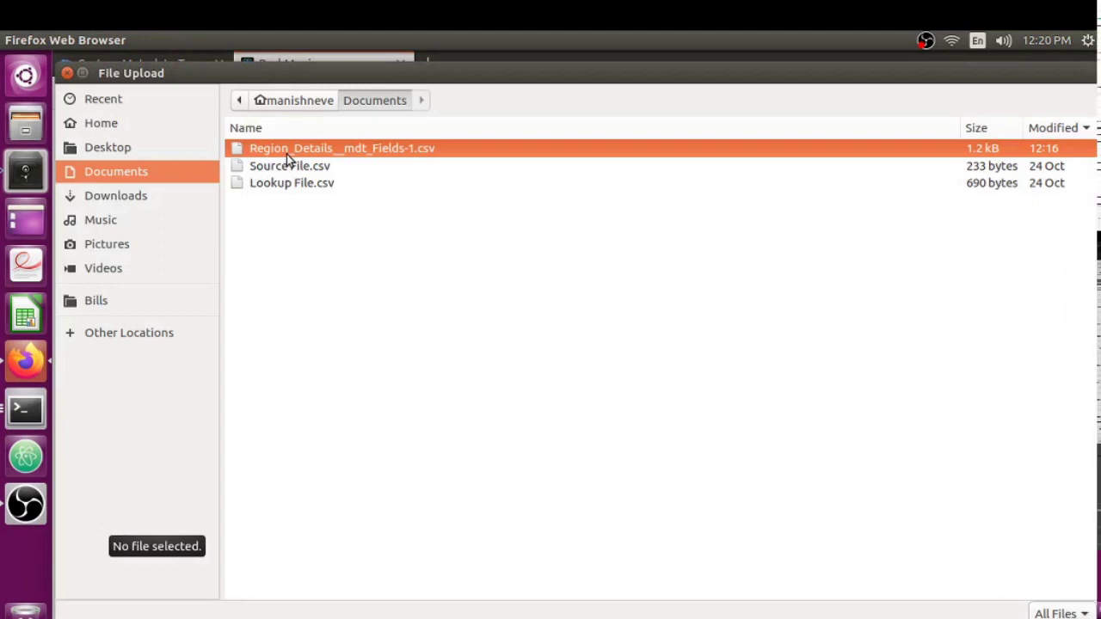
double_click(287, 152)
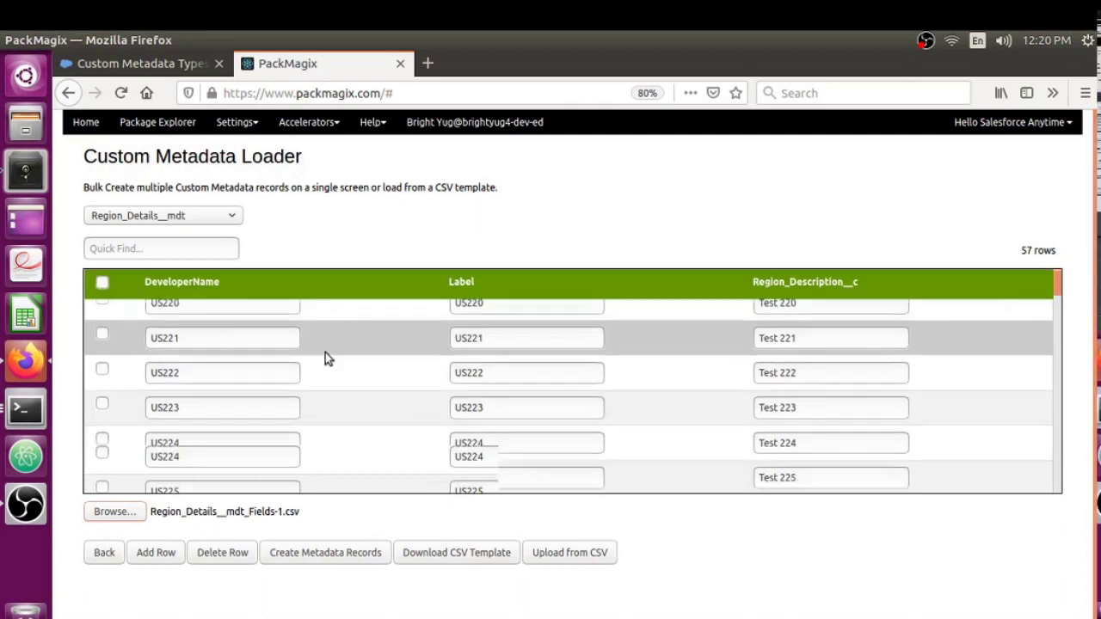
scroll(327, 351, down, 3)
scroll(320, 358, down, 2)
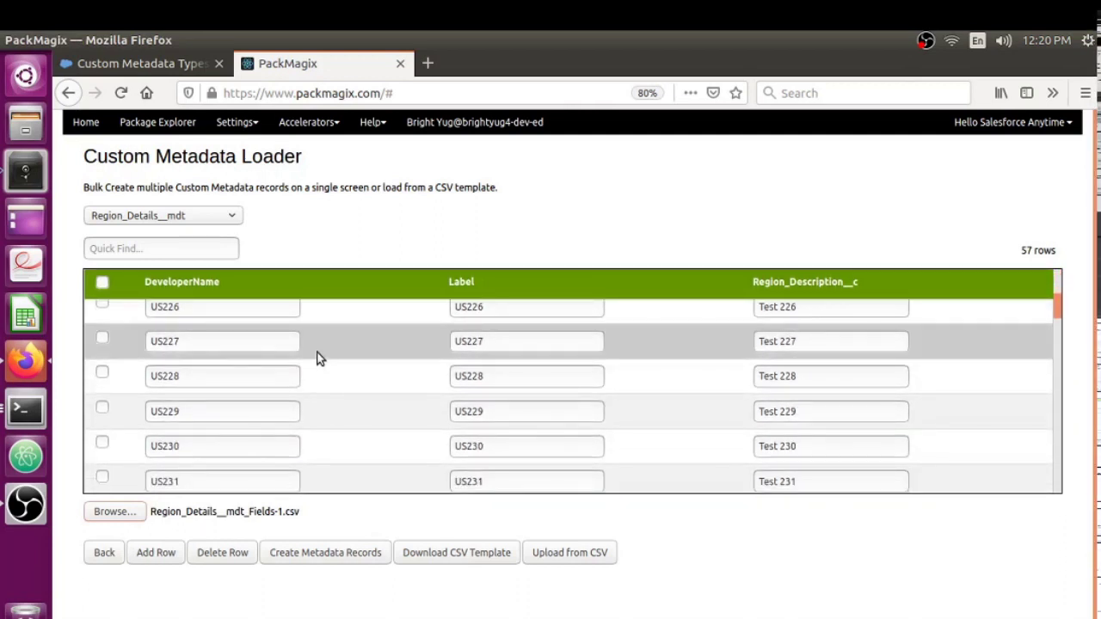
scroll(314, 354, down, 10)
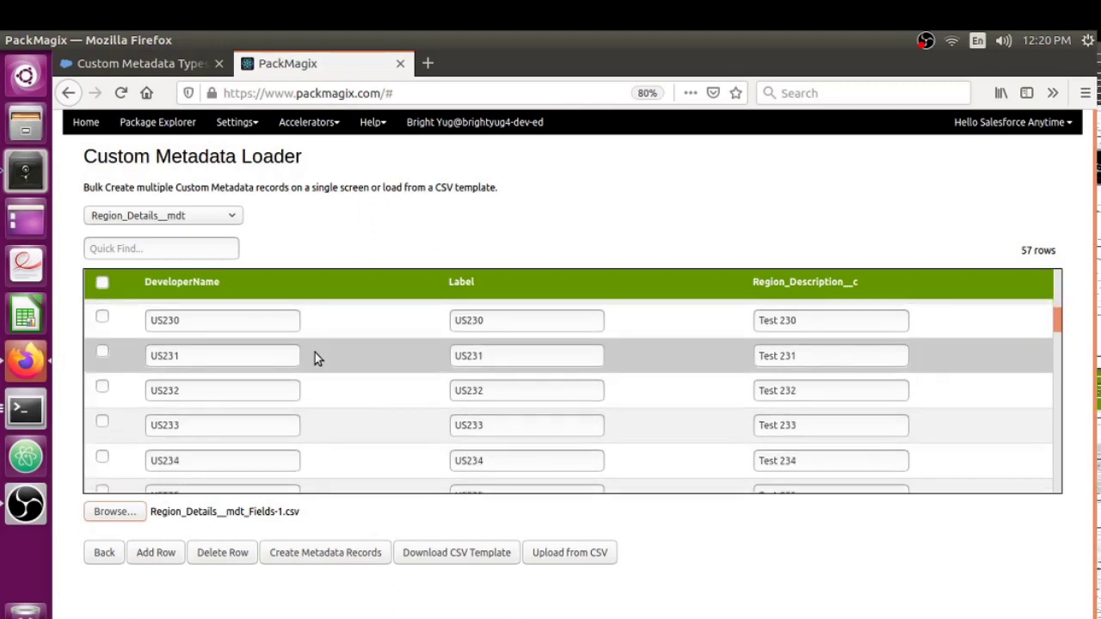
scroll(312, 355, down, 10)
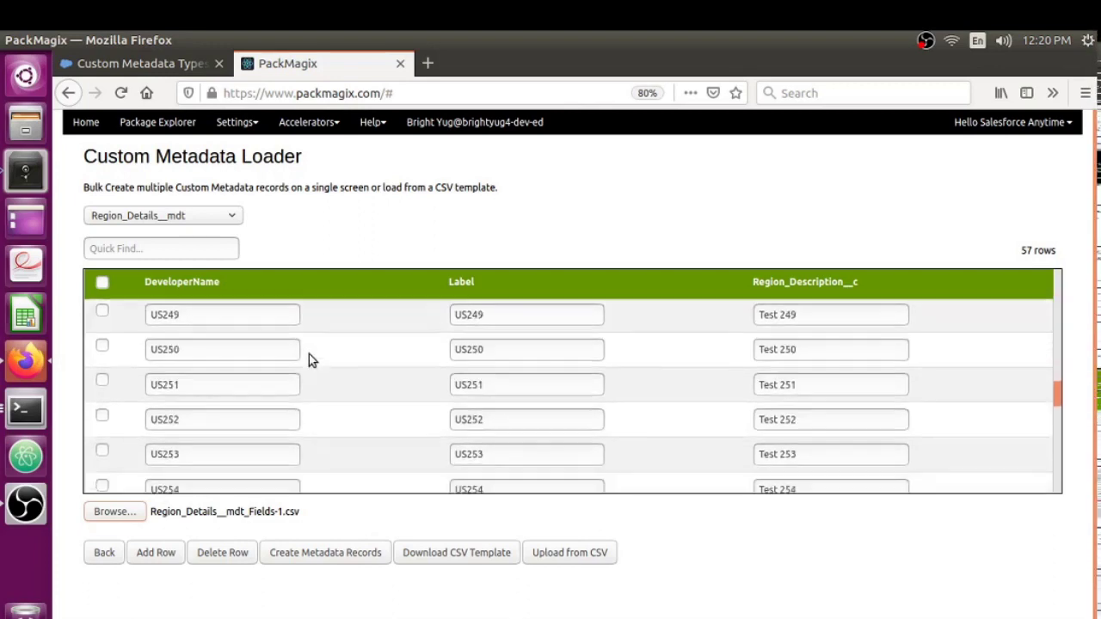
scroll(308, 353, down, 11)
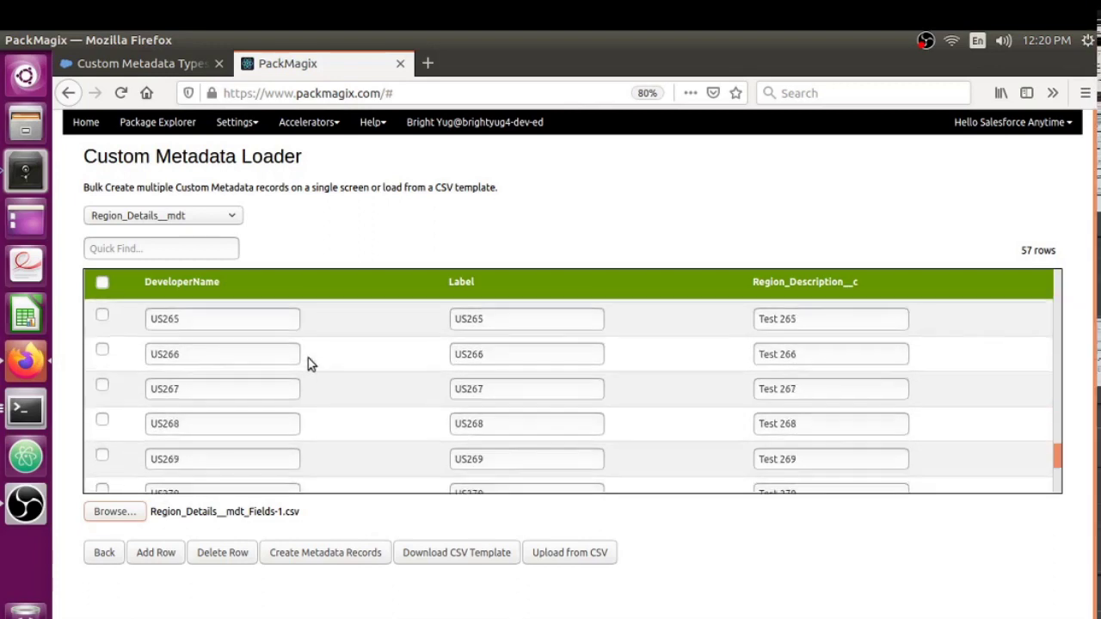
scroll(308, 364, down, 3)
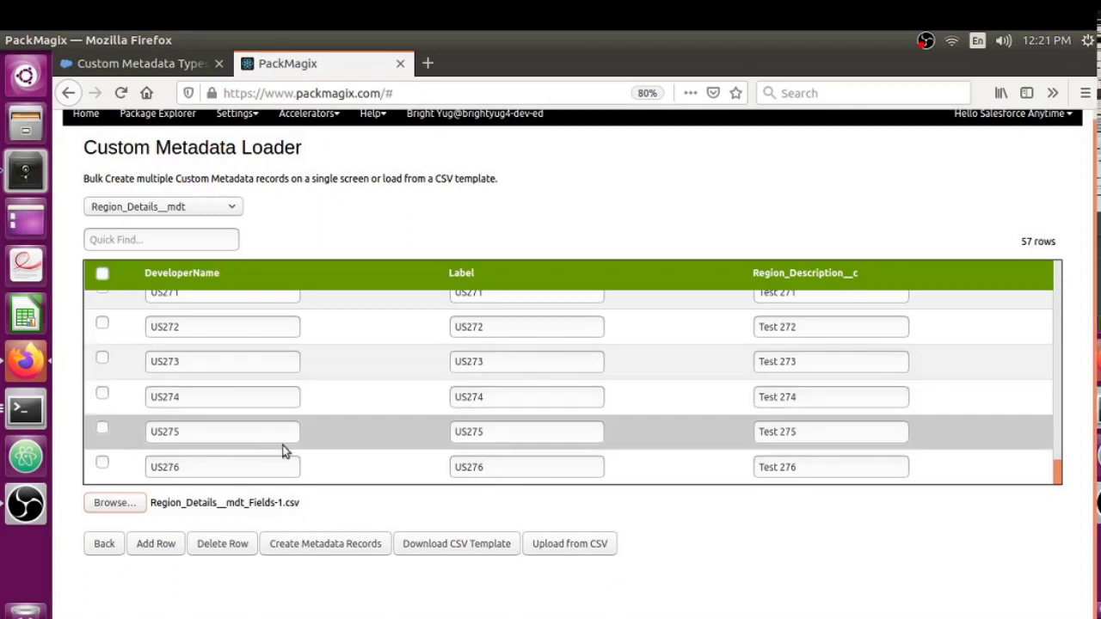
Bulk-create the 57 loaded records, then reselect Region_Details__mdt to list all 65 records.
click(297, 548)
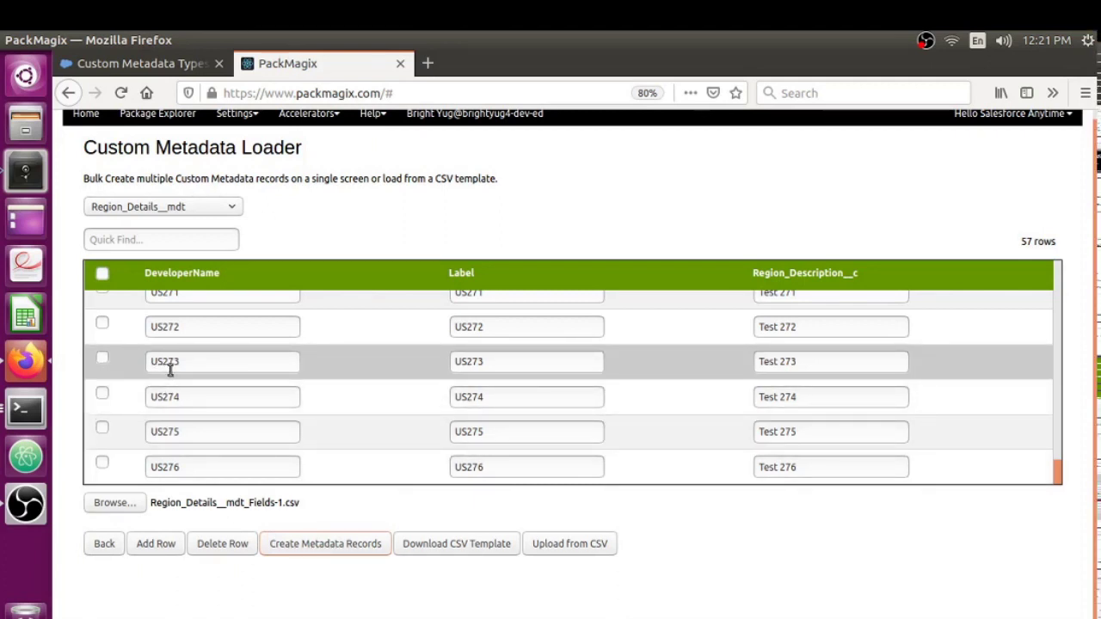
click(97, 550)
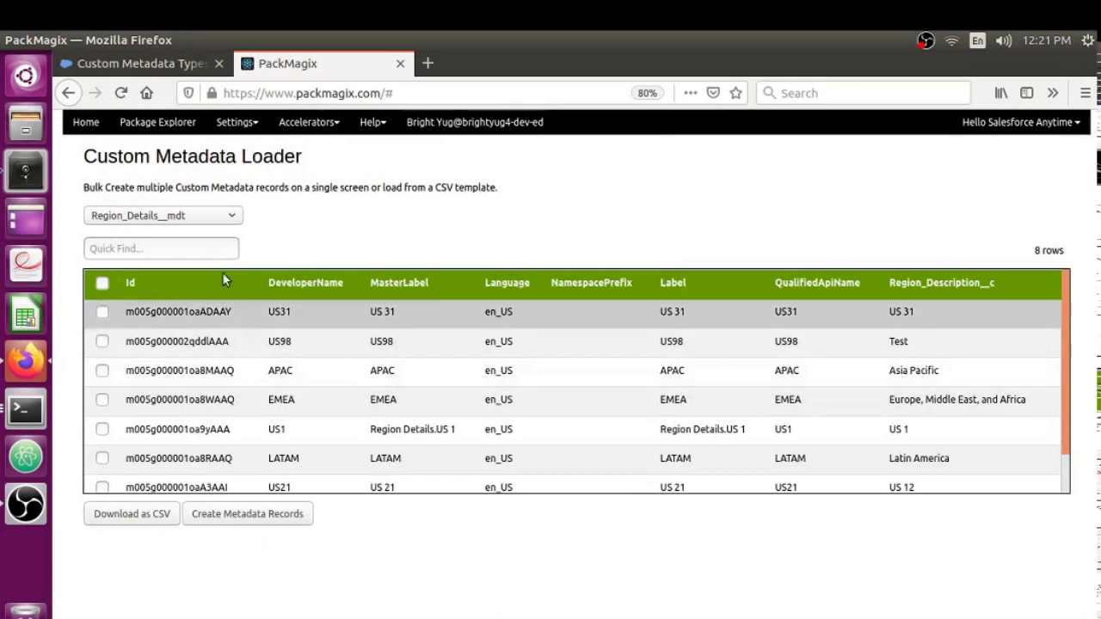
click(160, 220)
click(151, 235)
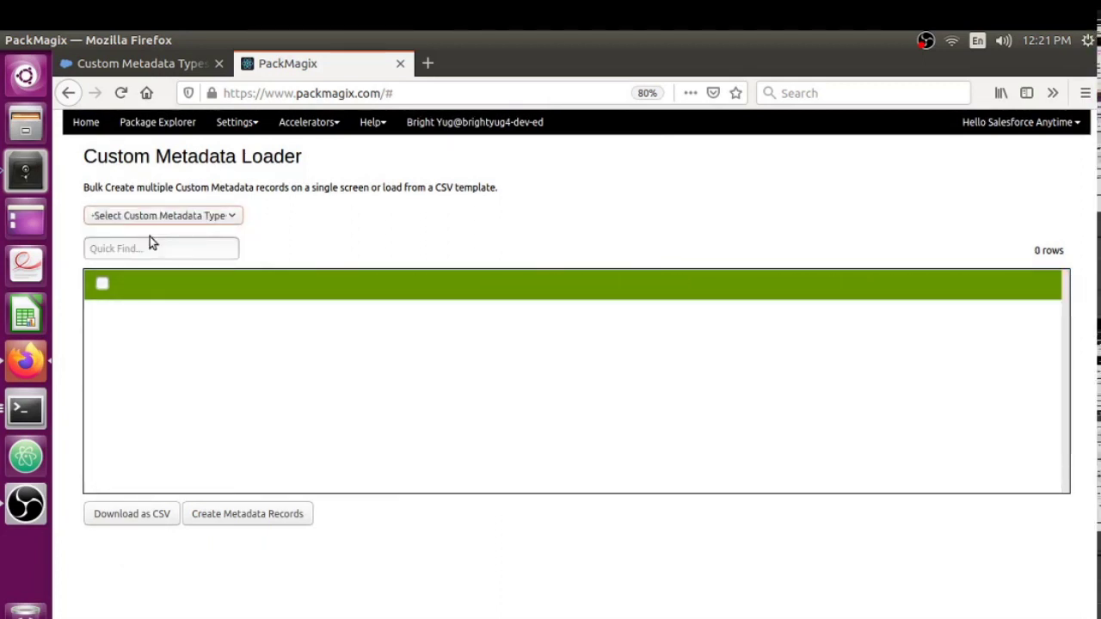
click(169, 218)
click(161, 253)
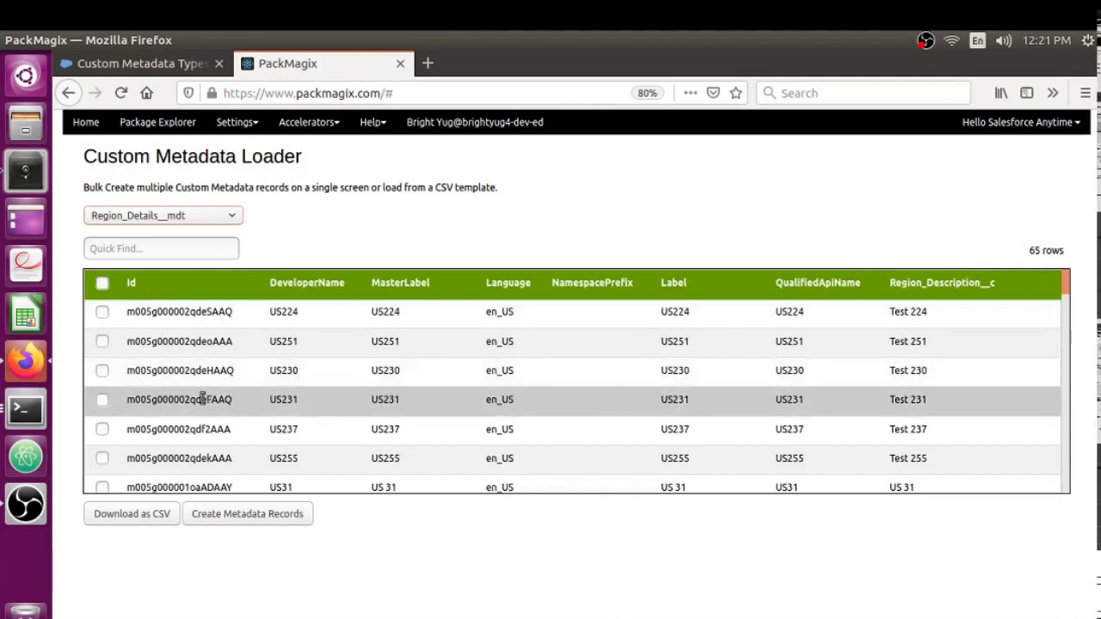
scroll(229, 394, down, 2)
scroll(232, 391, up, 2)
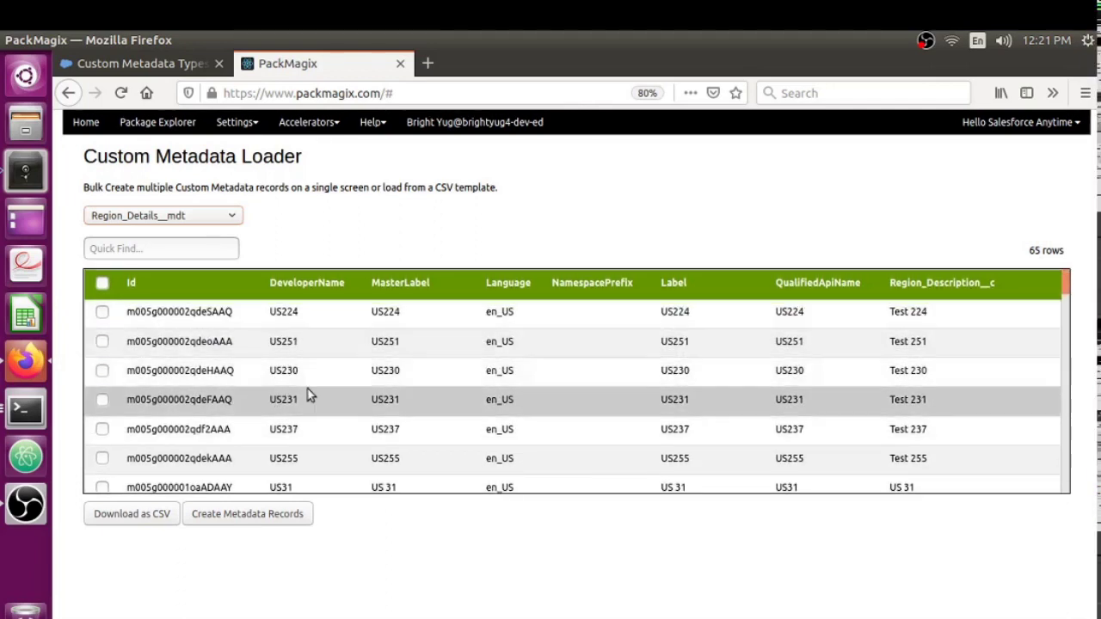
scroll(307, 392, down, 3)
scroll(307, 400, down, 4)
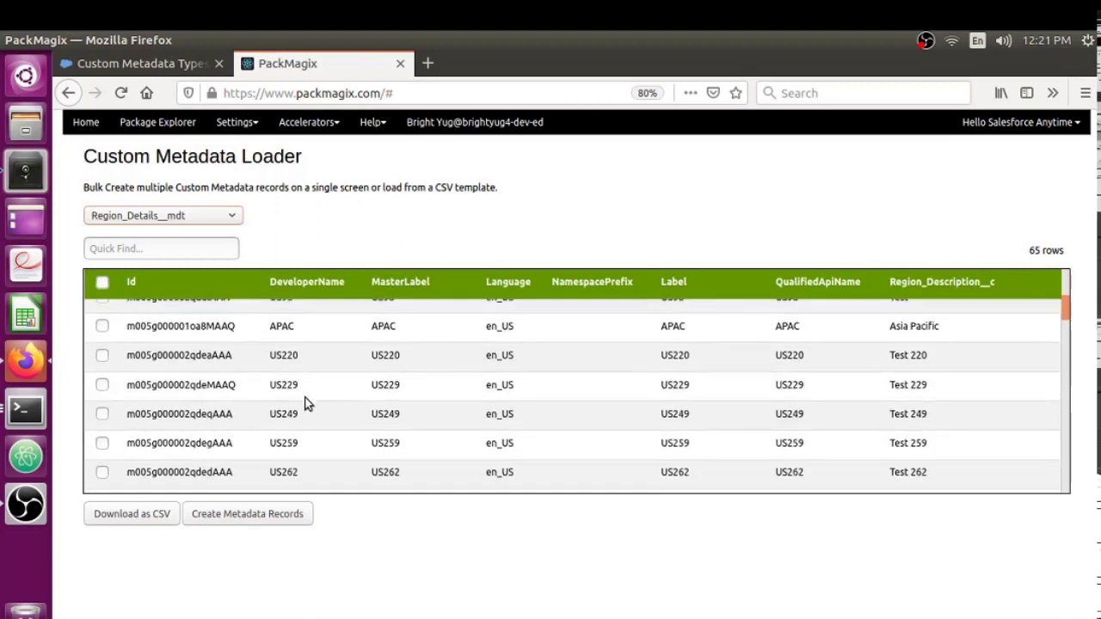
scroll(307, 402, down, 10)
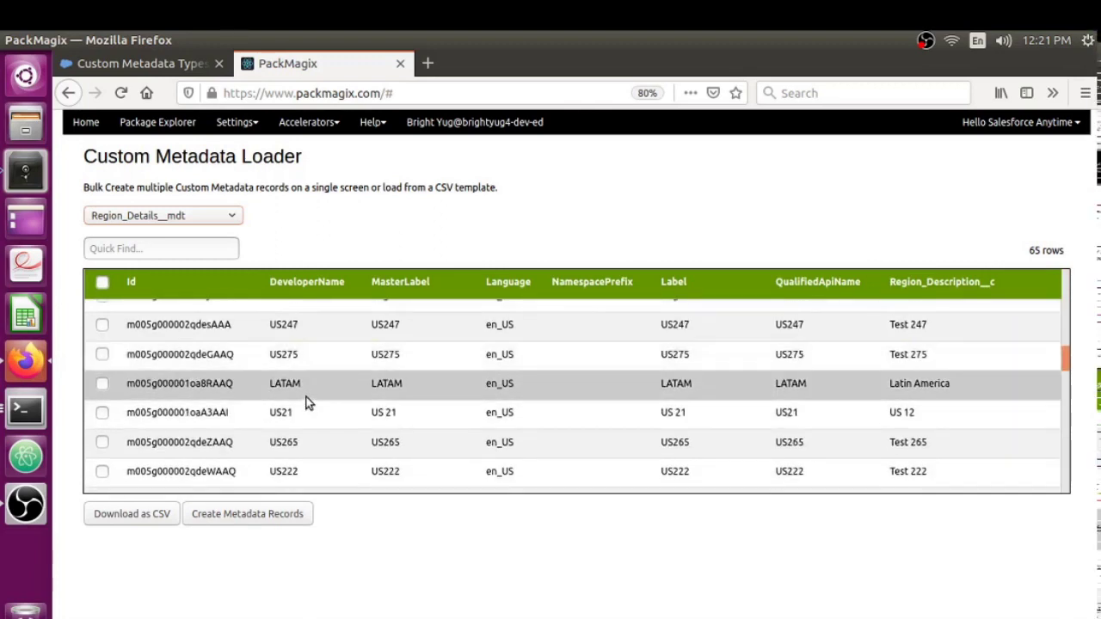
scroll(308, 405, down, 3)
scroll(308, 405, down, 3)
scroll(307, 402, down, 4)
scroll(304, 397, down, 5)
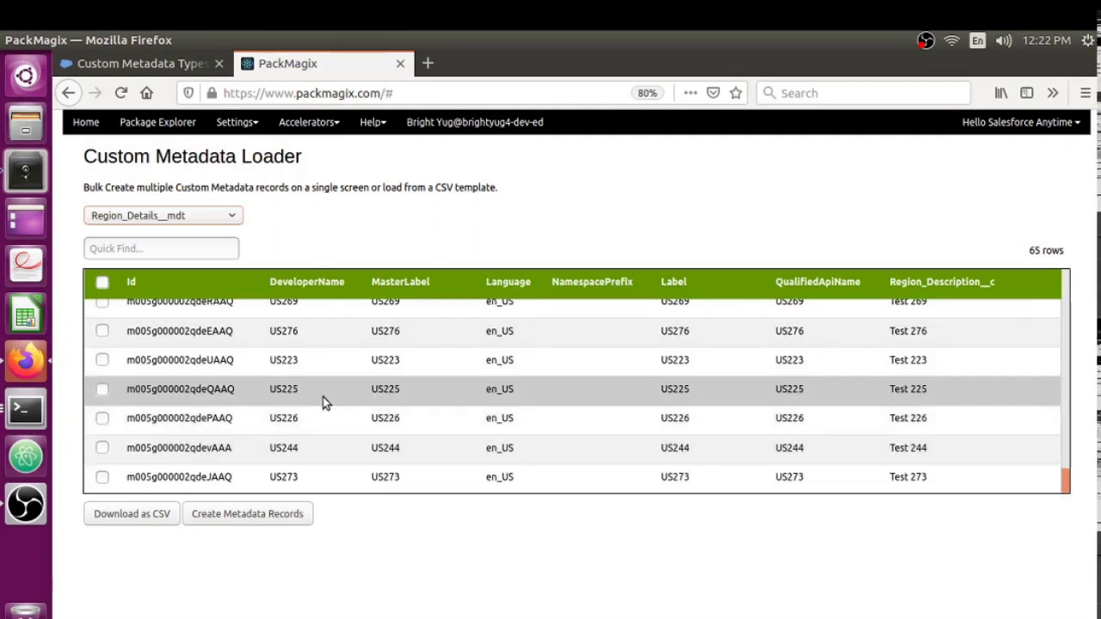
scroll(322, 397, up, 12)
scroll(325, 400, up, 5)
scroll(325, 401, up, 3)
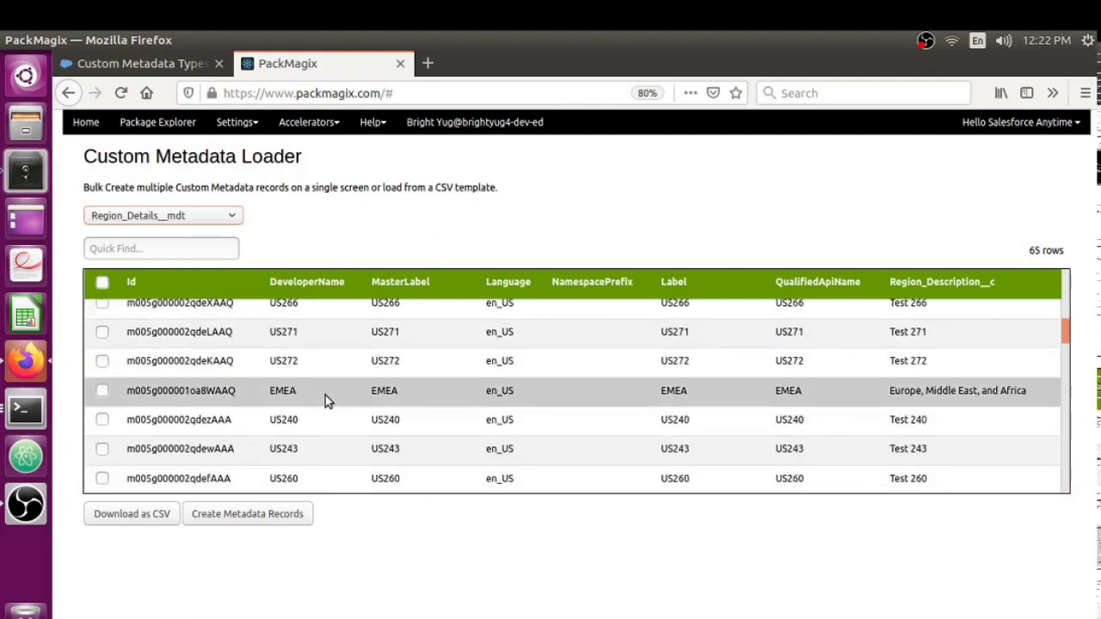
scroll(326, 396, up, 5)
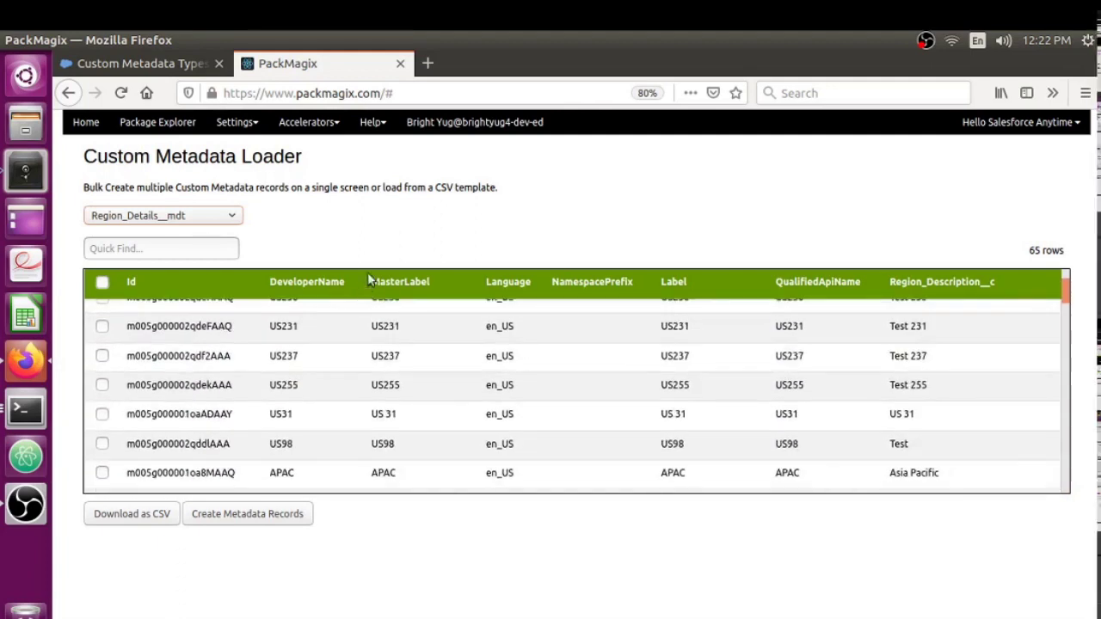